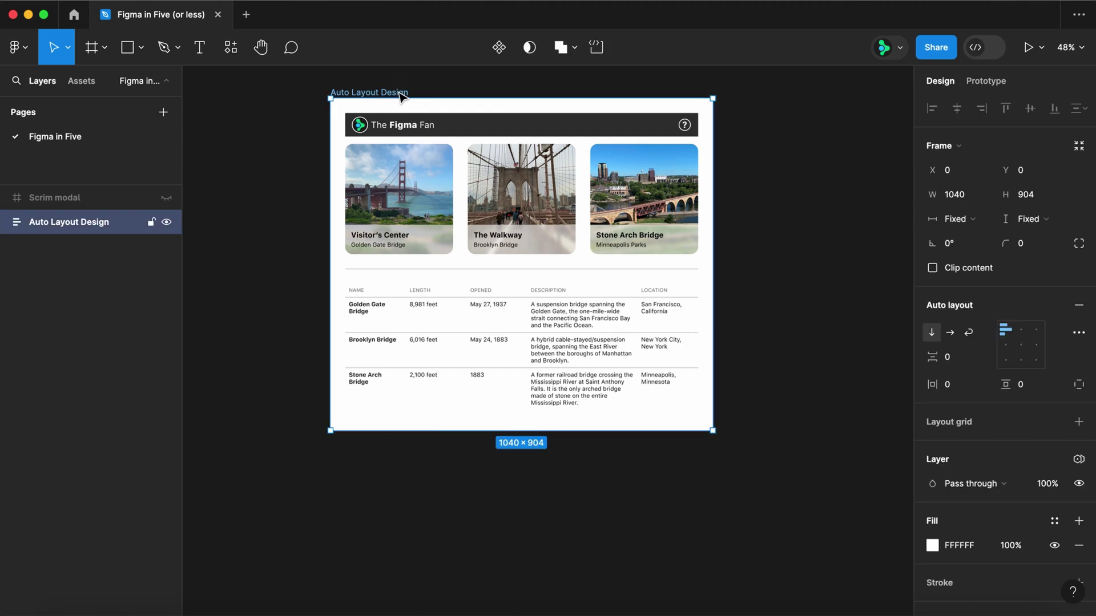
Enlarge the Auto Layout Design frame, reveal the Scrim modal, and select its Form dialog.
{"action": "mouse_move", "coordinate": [712, 430]}
{"action": "left_mouse_down"}
{"action": "mouse_move", "coordinate": [742, 496]}
{"action": "mouse_move", "coordinate": [878, 455]}
{"action": "mouse_move", "coordinate": [879, 443]}
{"action": "mouse_move", "coordinate": [712, 432]}
{"action": "left_mouse_up"}
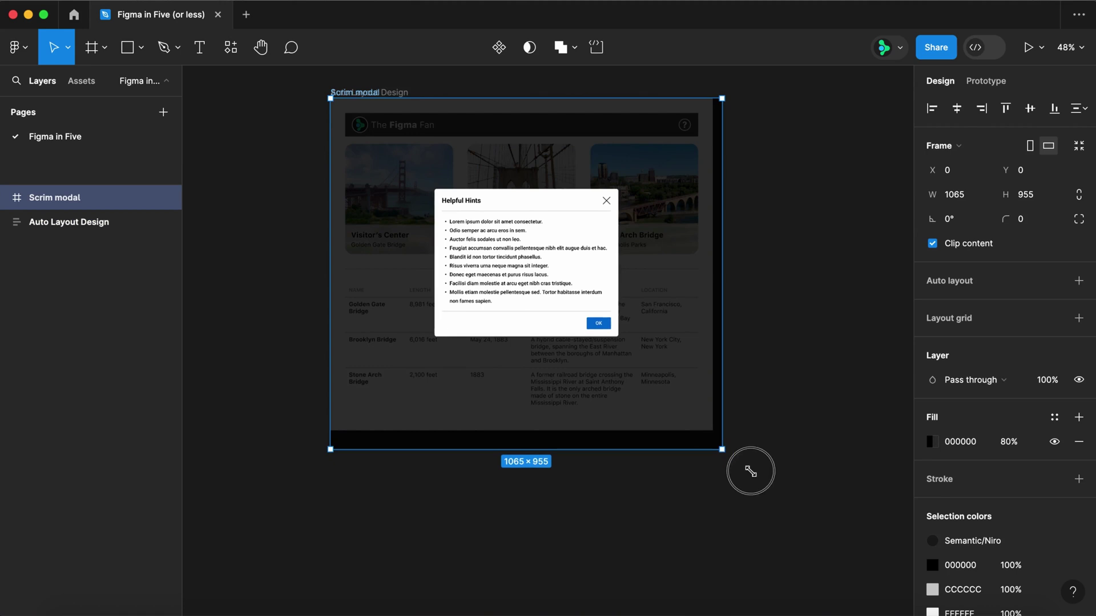
{"action": "left_click_drag", "start_coordinate": [754, 470], "coordinate": [713, 431]}
{"action": "left_click", "coordinate": [545, 290]}
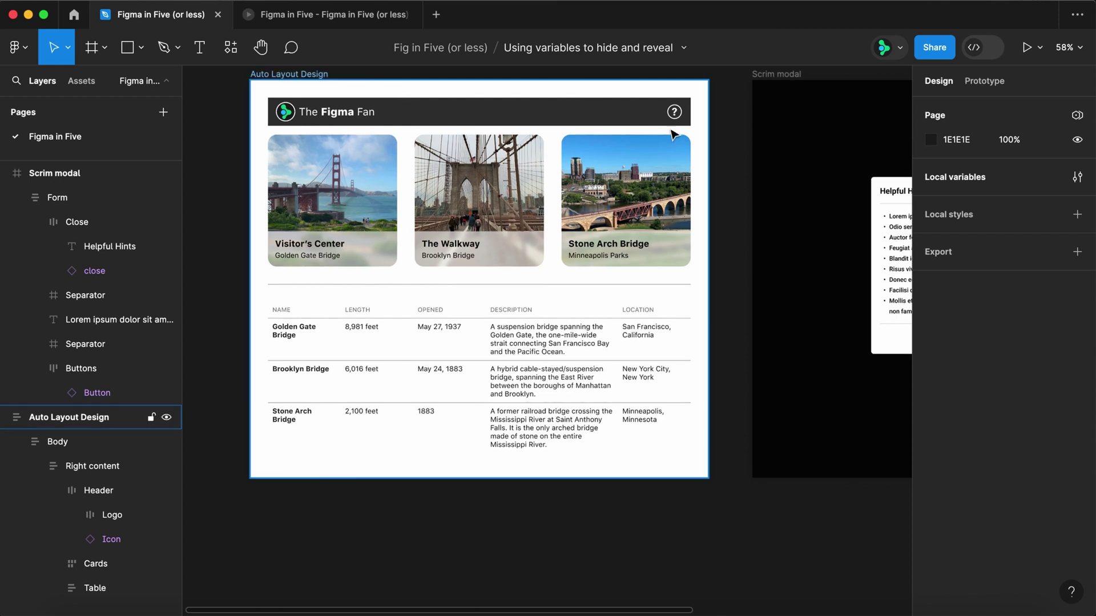
Give the help icon an On click interaction opening Scrim modal as an overlay with Dissolve.
{"action": "left_click", "coordinate": [675, 113]}
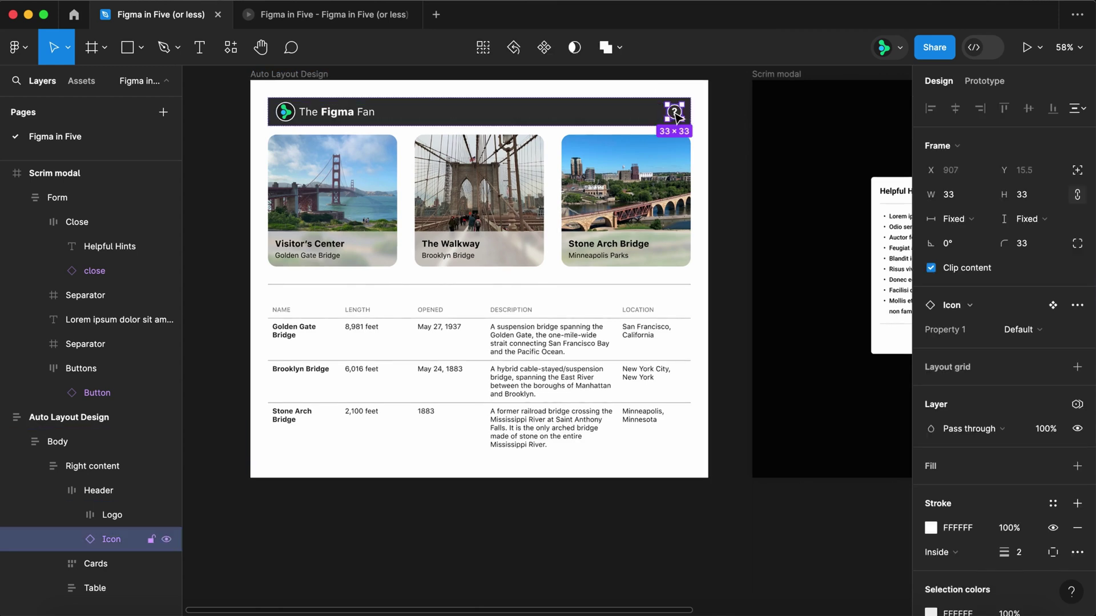
{"action": "key", "text": "shift+e"}
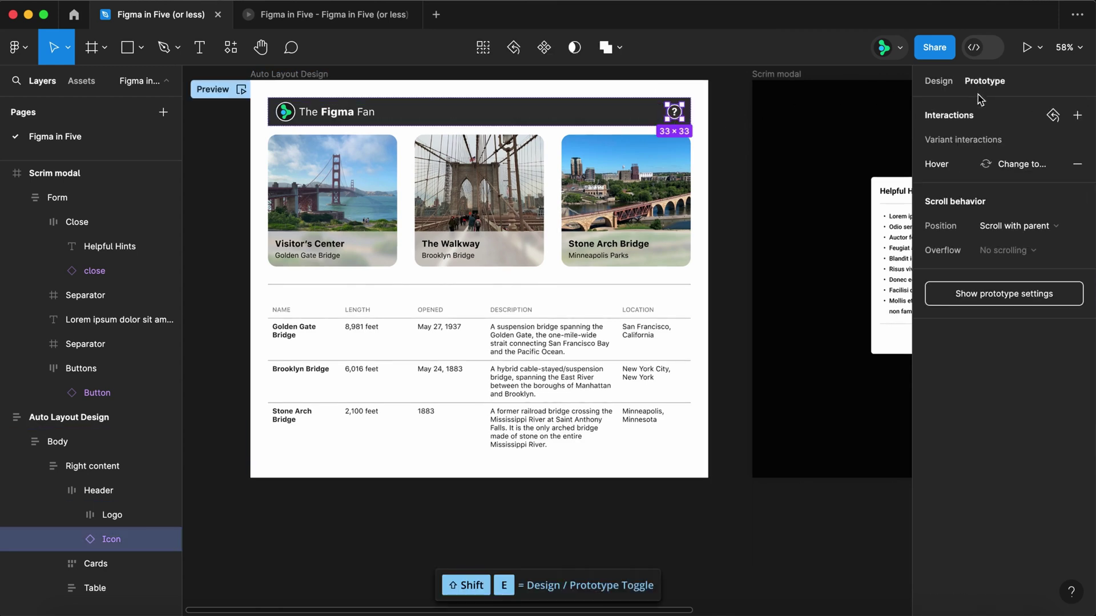
{"action": "left_click", "coordinate": [1078, 117]}
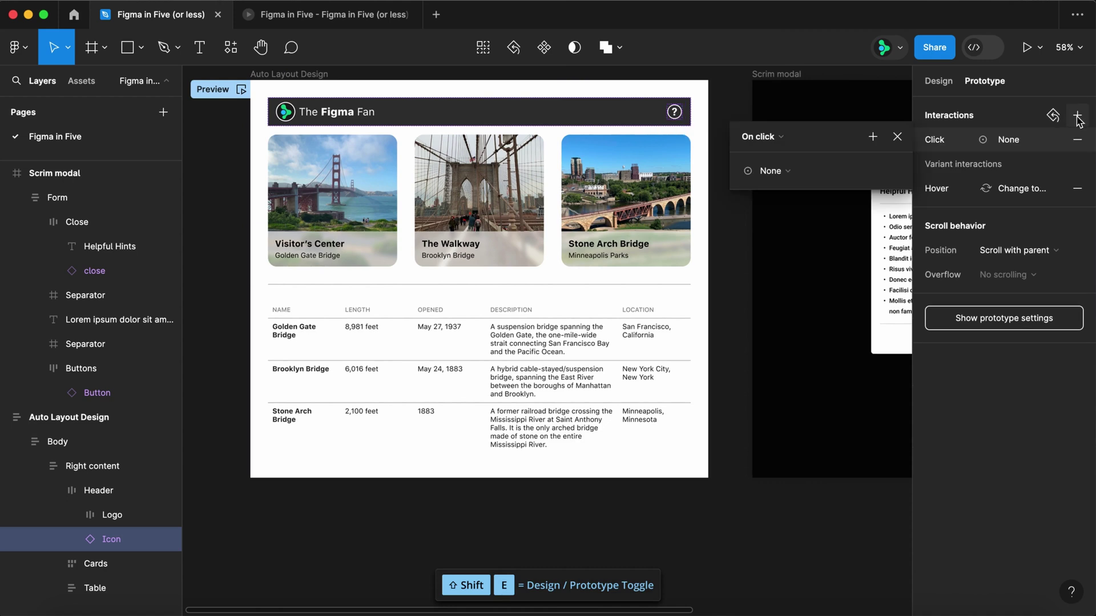
{"action": "left_click", "coordinate": [824, 170]}
{"action": "left_click", "coordinate": [815, 354]}
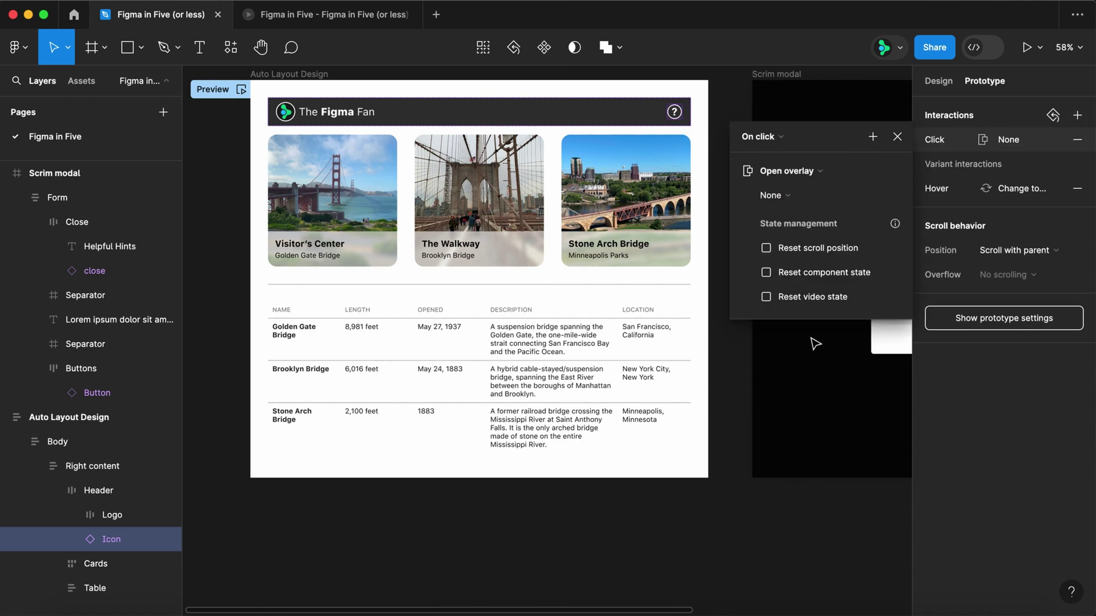
{"action": "left_click", "coordinate": [814, 200]}
{"action": "left_click", "coordinate": [815, 196]}
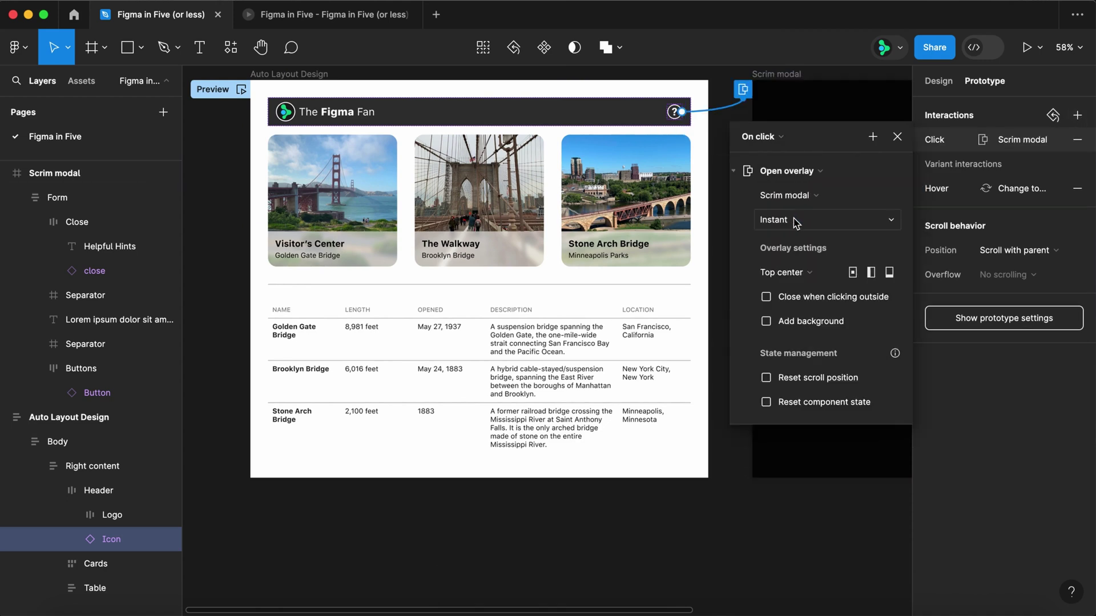
{"action": "left_click", "coordinate": [790, 217]}
{"action": "left_click", "coordinate": [796, 237]}
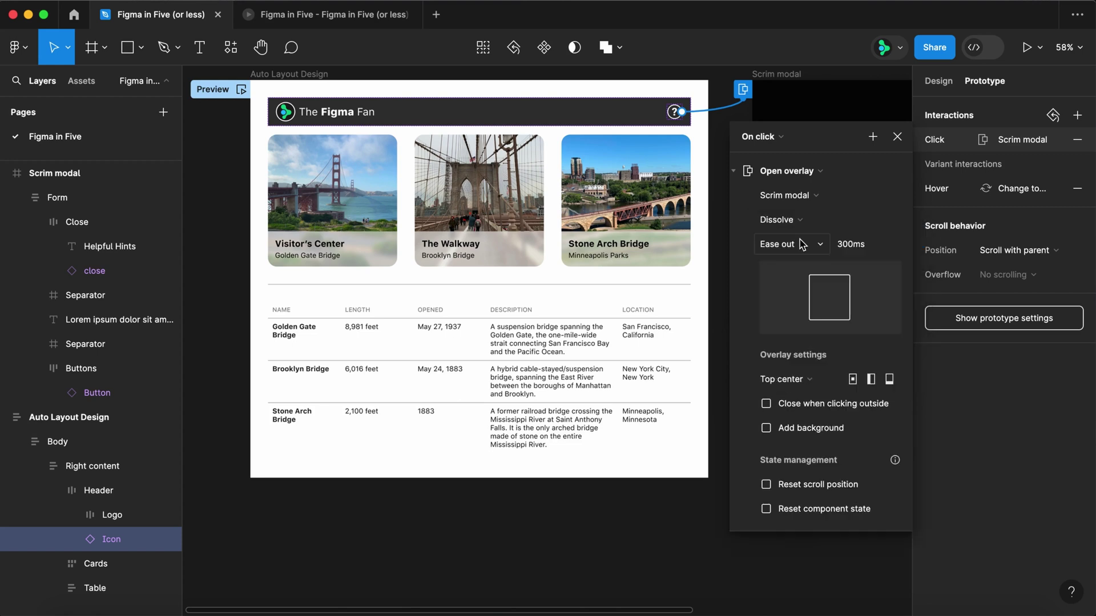
{"action": "left_click", "coordinate": [898, 137]}
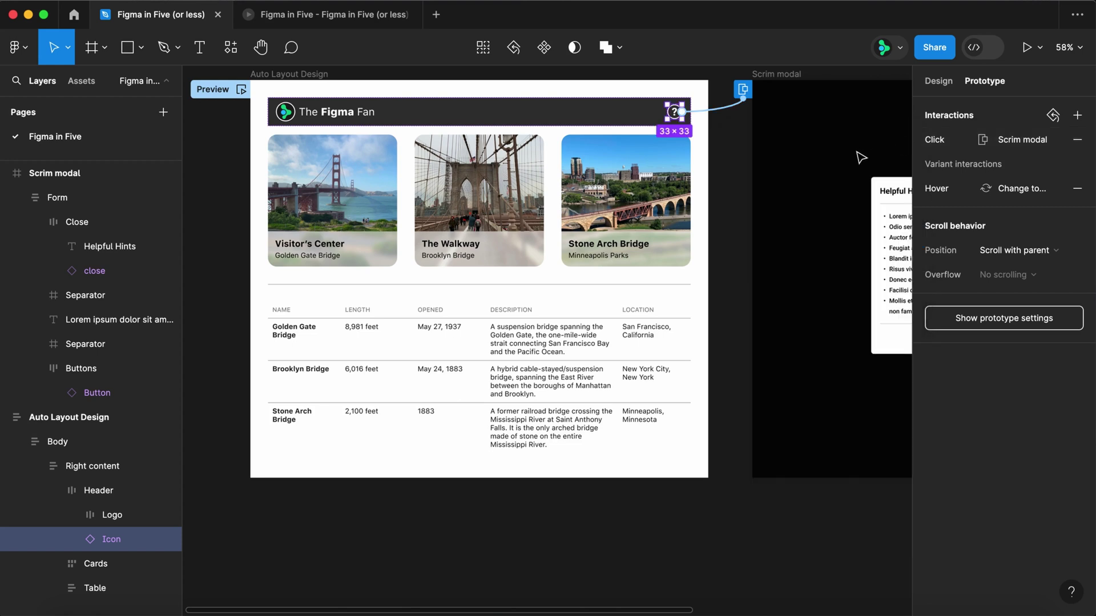
{"action": "key", "text": "space"}
{"action": "left_click_drag", "start_coordinate": [807, 171], "coordinate": [422, 175]}
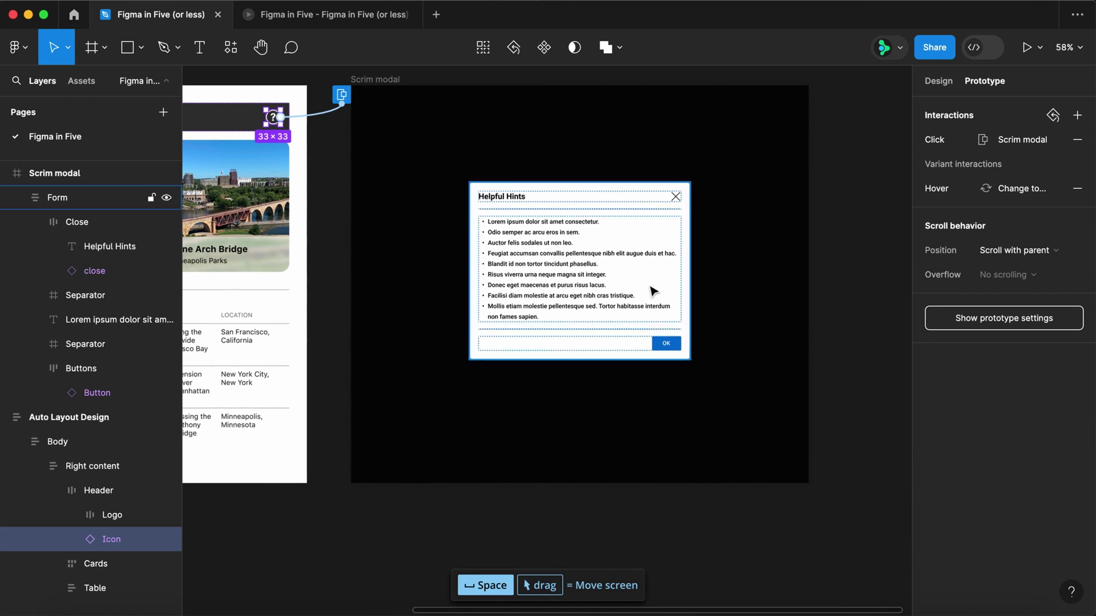
Add an On click Close overlay interaction to the OK button.
{"action": "left_click", "coordinate": [662, 345]}
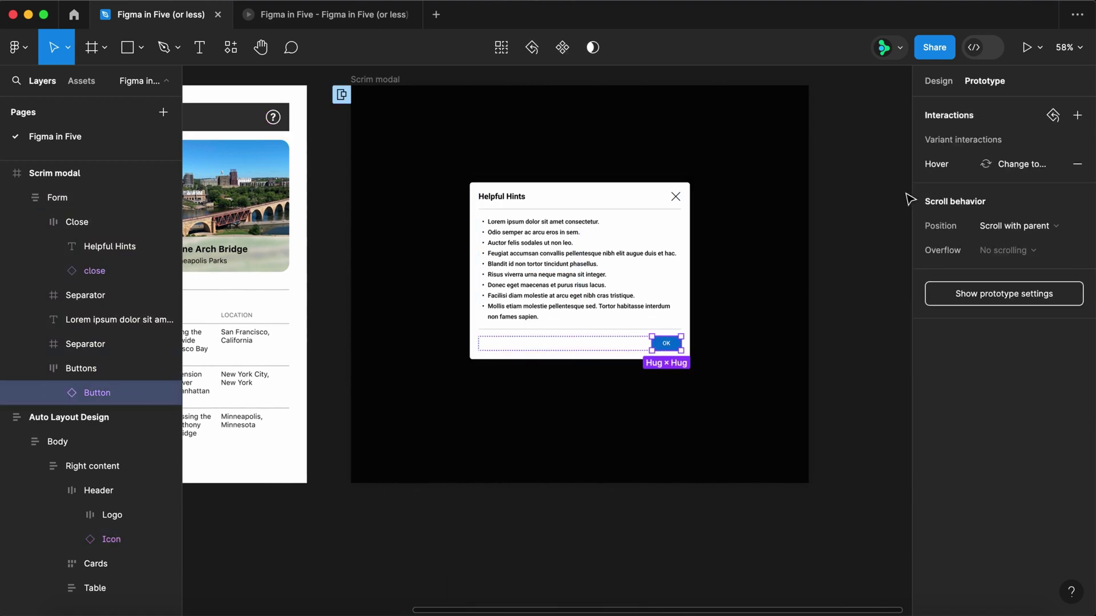
{"action": "left_click", "coordinate": [1078, 116]}
{"action": "left_click", "coordinate": [806, 171]}
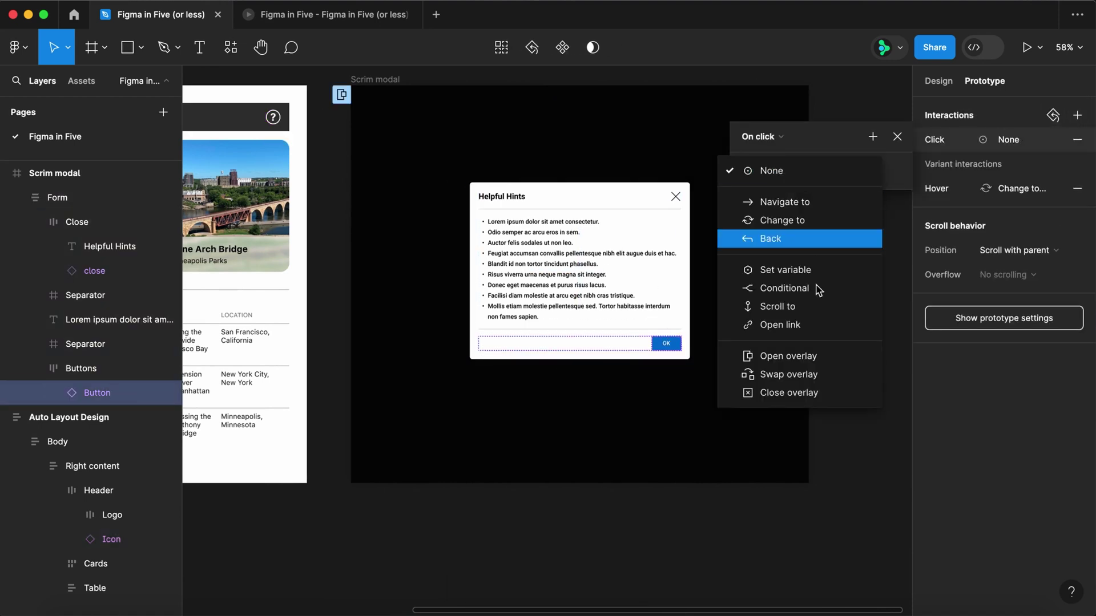
{"action": "left_click", "coordinate": [810, 394]}
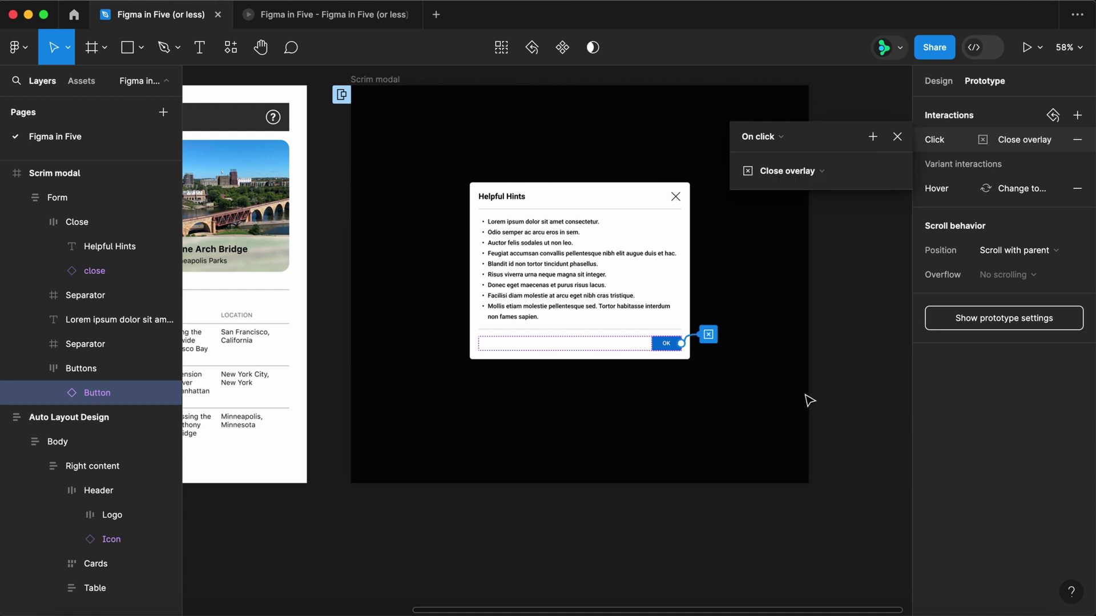
Copy the OK button's Close overlay interaction onto the dialog's close icon.
{"action": "left_click", "coordinate": [920, 149]}
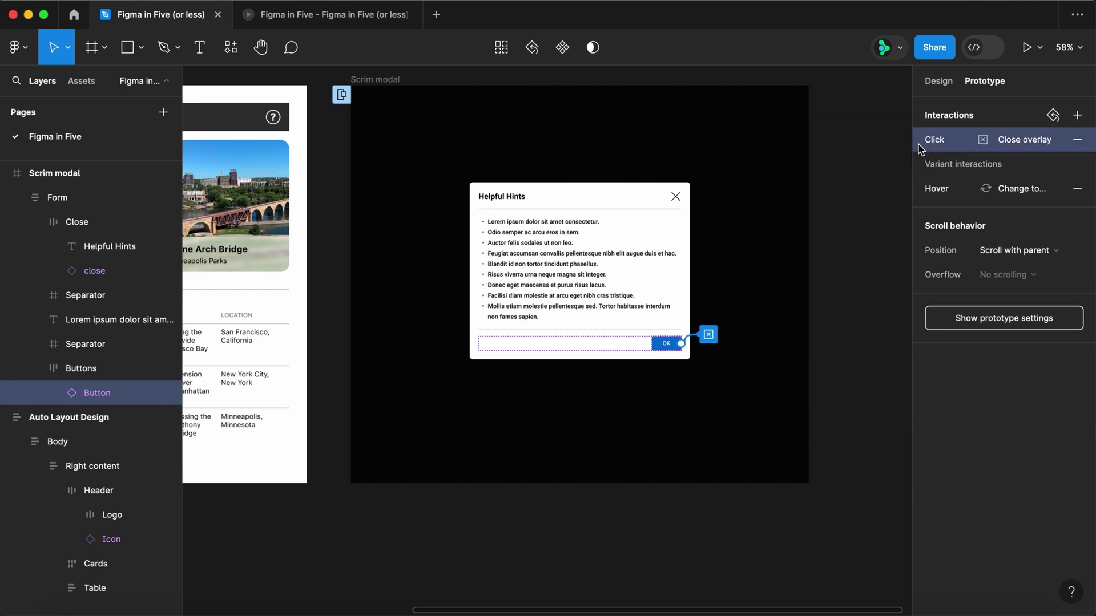
{"action": "key", "text": "super+c"}
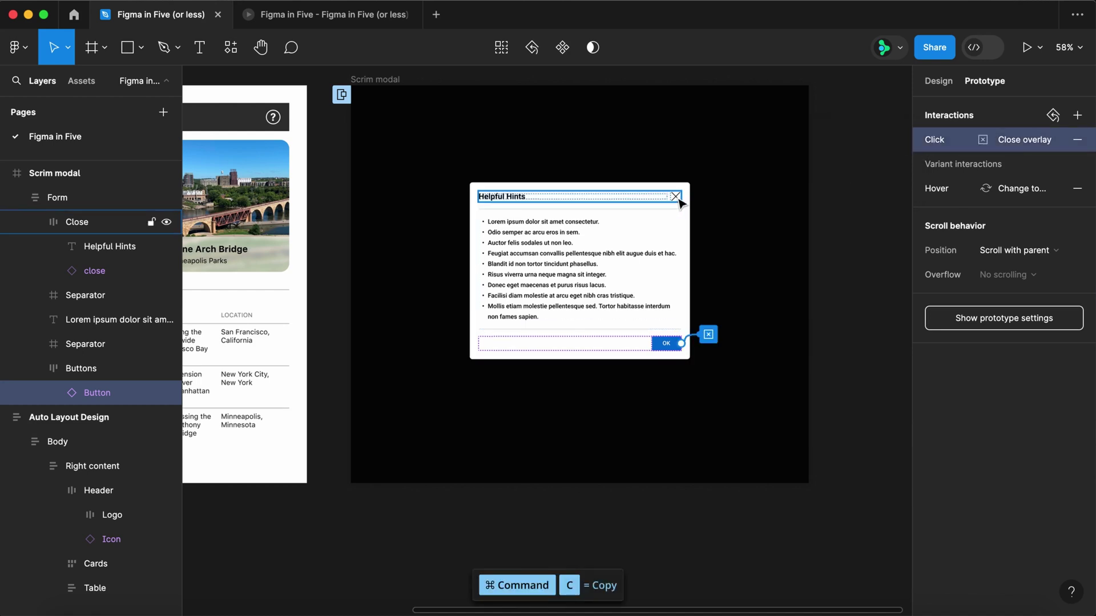
{"action": "left_click", "coordinate": [675, 199]}
{"action": "key", "text": "super+v"}
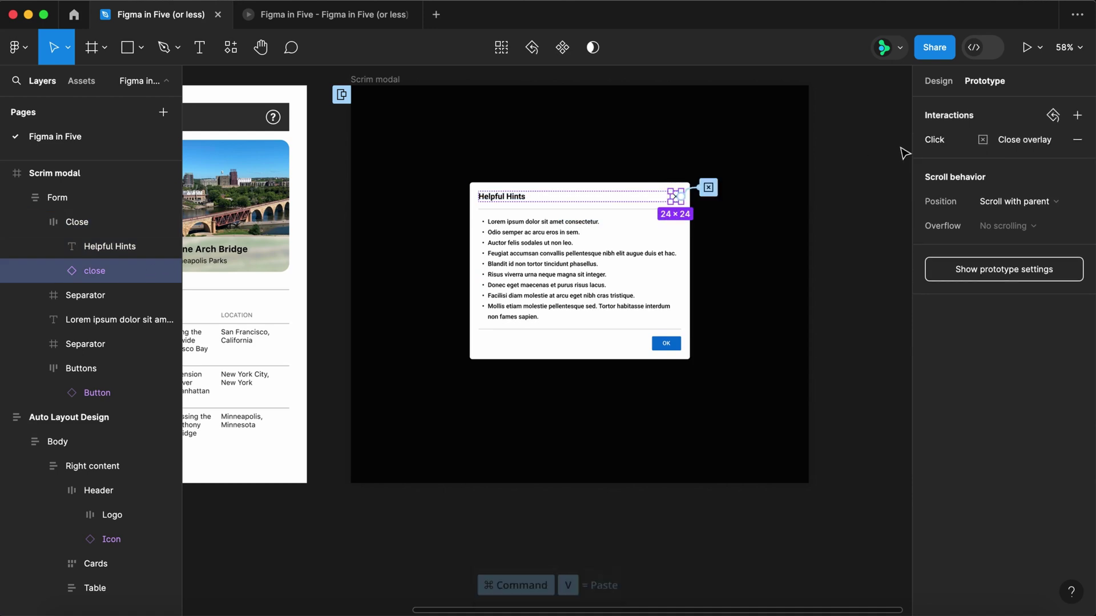
{"action": "scroll", "coordinate": [742, 143], "scroll_direction": "down", "scroll_amount": 2}
{"action": "scroll", "coordinate": [745, 143], "scroll_direction": "down", "scroll_amount": 5}
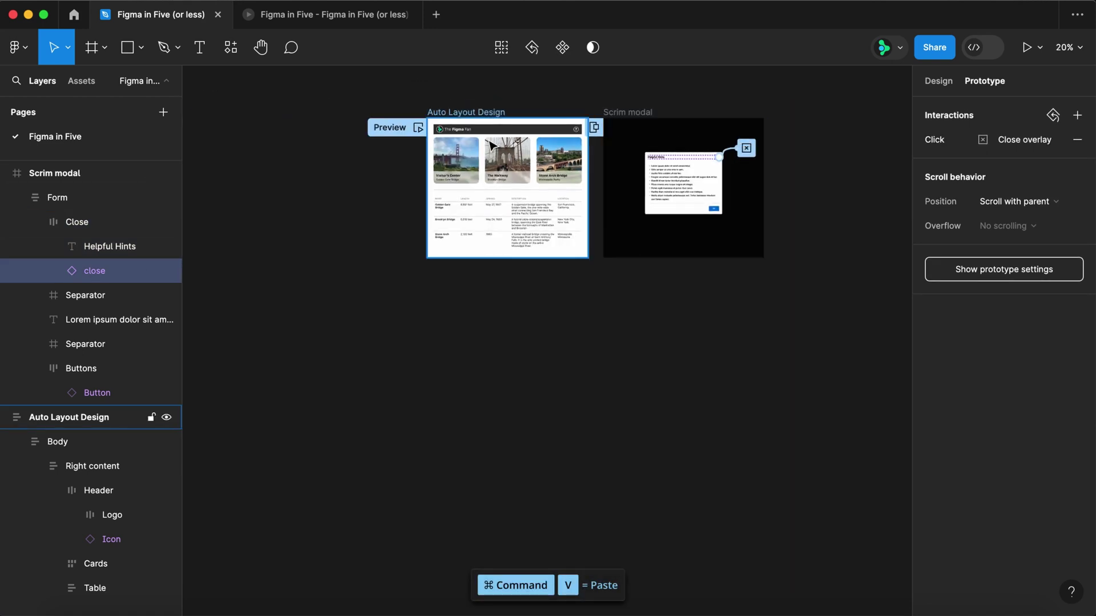
Preview the prototype, opening Helpful Hints and closing it with X, then with OK.
{"action": "left_click", "coordinate": [419, 128]}
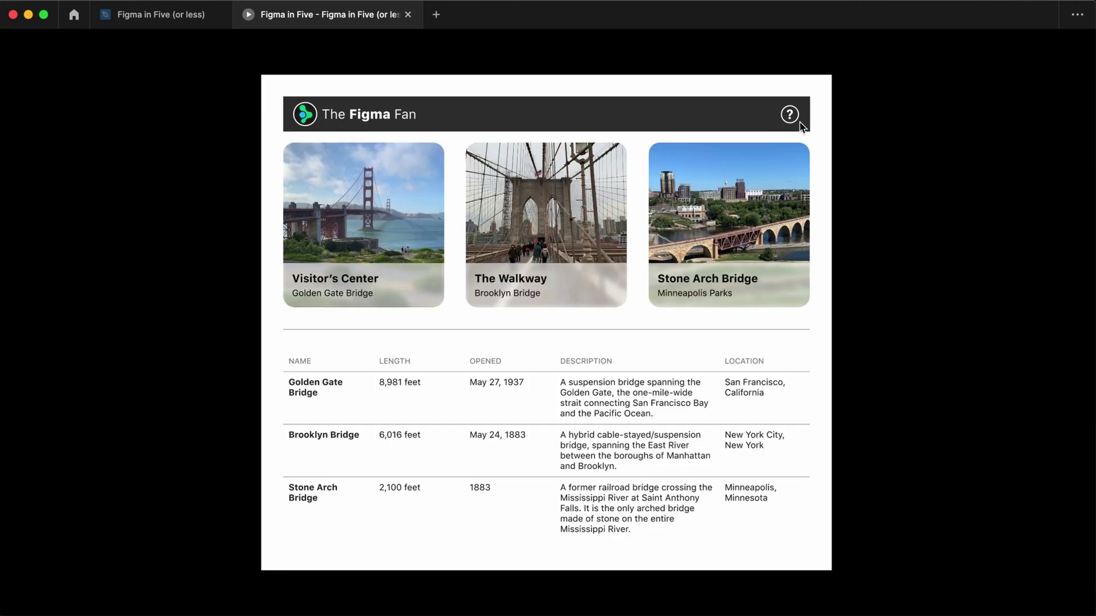
{"action": "left_click", "coordinate": [793, 119]}
{"action": "left_click", "coordinate": [664, 213]}
{"action": "left_click", "coordinate": [791, 120]}
{"action": "left_click", "coordinate": [652, 401]}
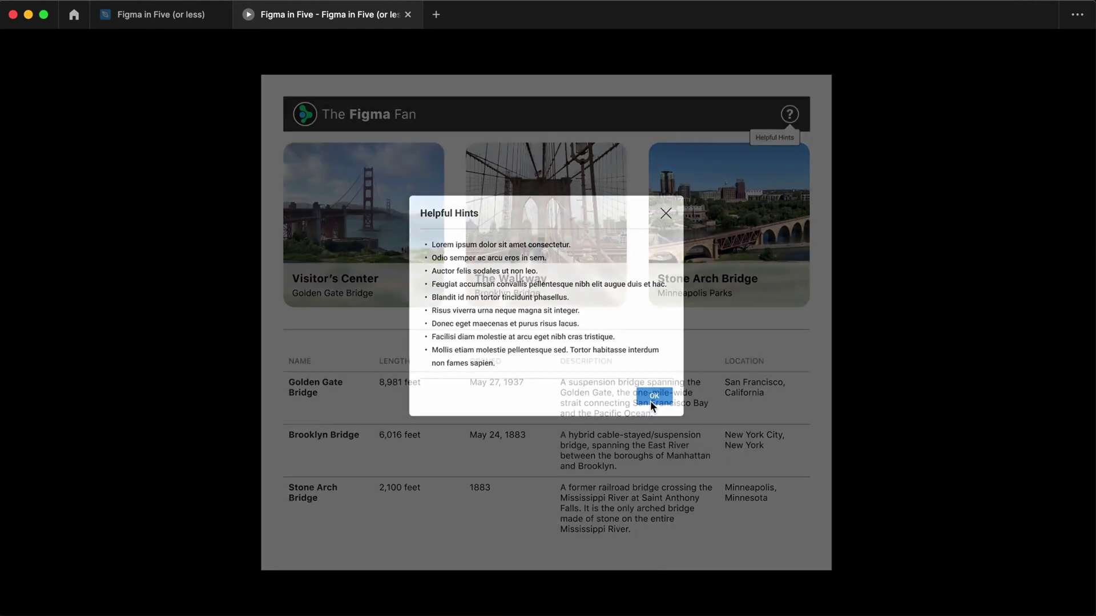
{"action": "key", "text": "ctrl+shift+Tab"}
Widen the Auto Layout Design frame to 1421 and retest the modal in preview.
{"action": "left_click_drag", "start_coordinate": [423, 171], "coordinate": [368, 172]}
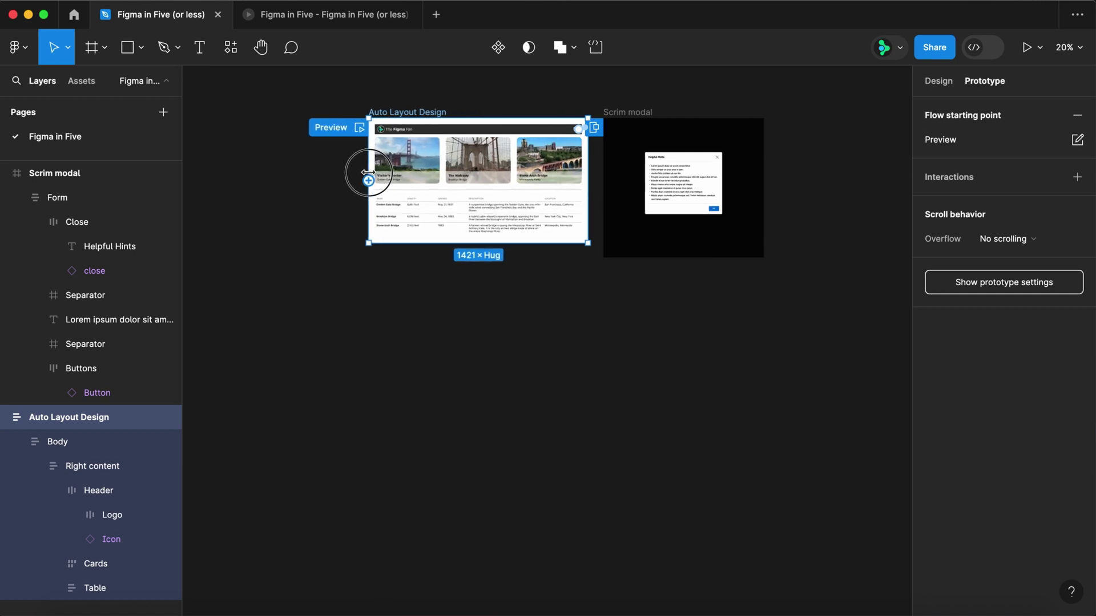
{"action": "left_click", "coordinate": [356, 127]}
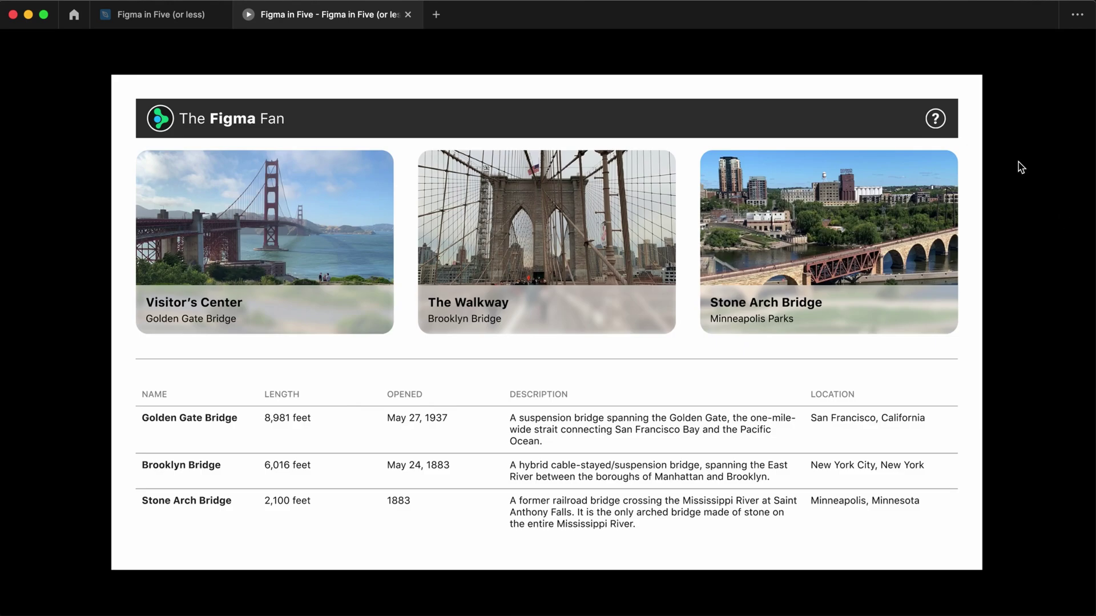
{"action": "left_click", "coordinate": [934, 121]}
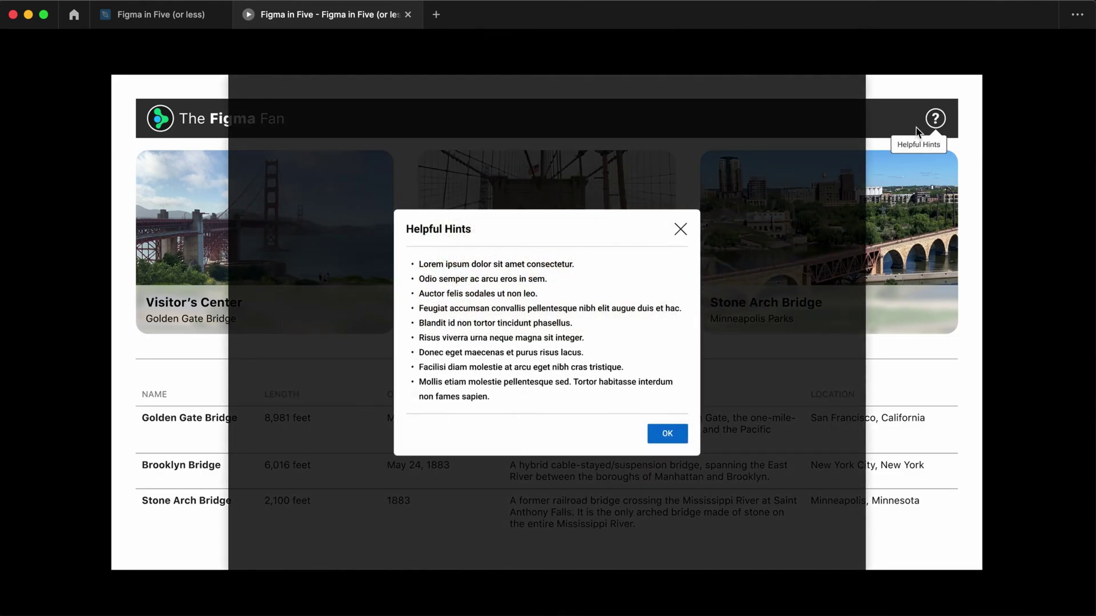
{"action": "left_click", "coordinate": [681, 229]}
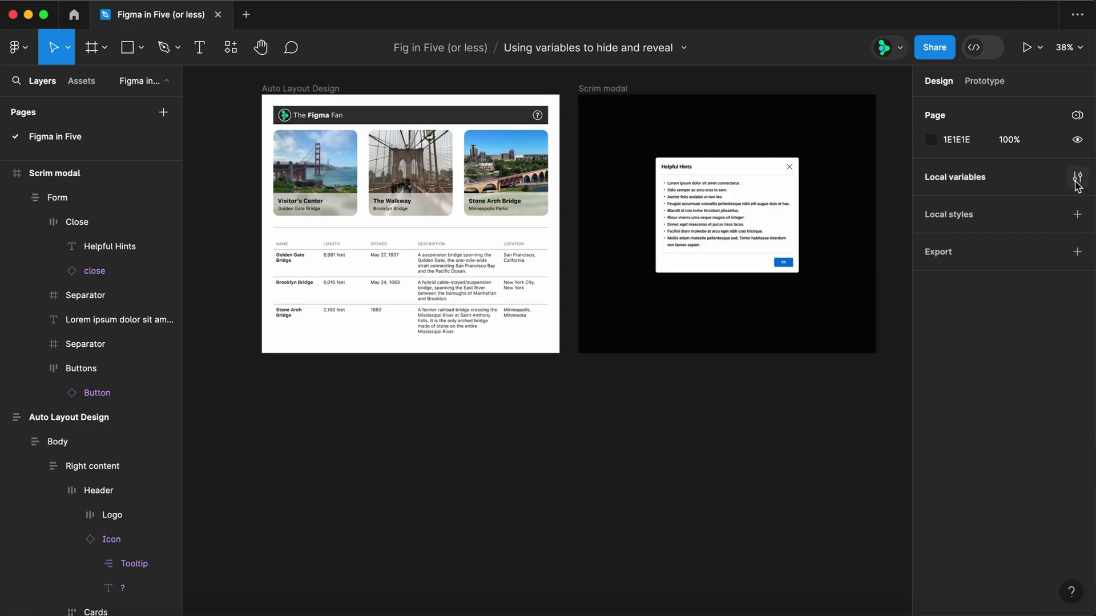
Create a Boolean local variable named Scrim, defaulting to False.
{"action": "left_click", "coordinate": [1076, 177]}
{"action": "left_click", "coordinate": [682, 314]}
{"action": "left_click", "coordinate": [656, 400]}
{"action": "type", "text": "S"}
{"action": "key", "text": "Return"}
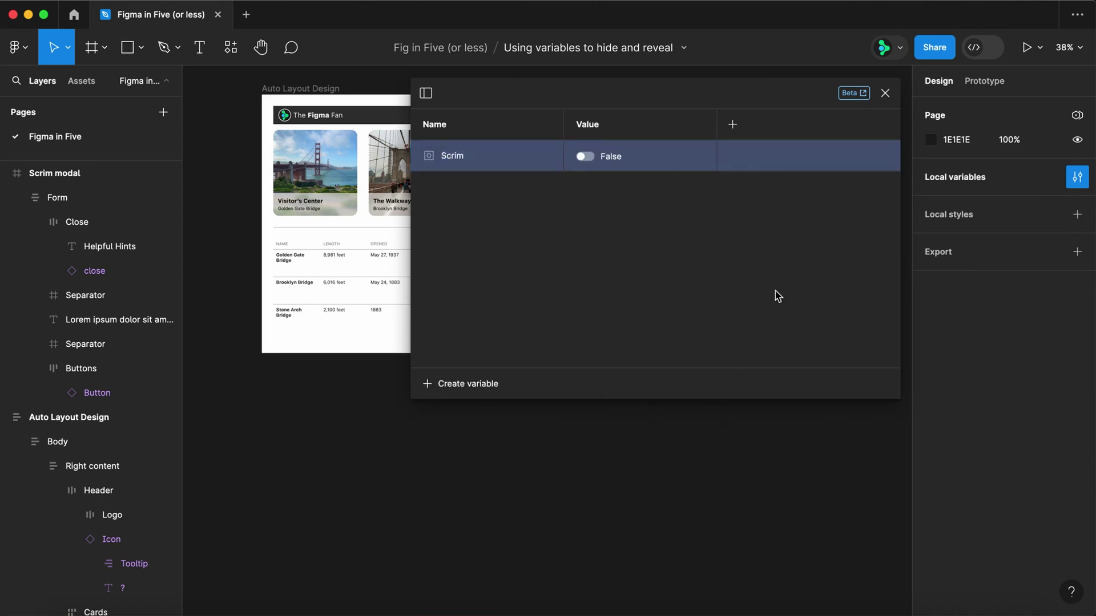
{"action": "left_click", "coordinate": [884, 95]}
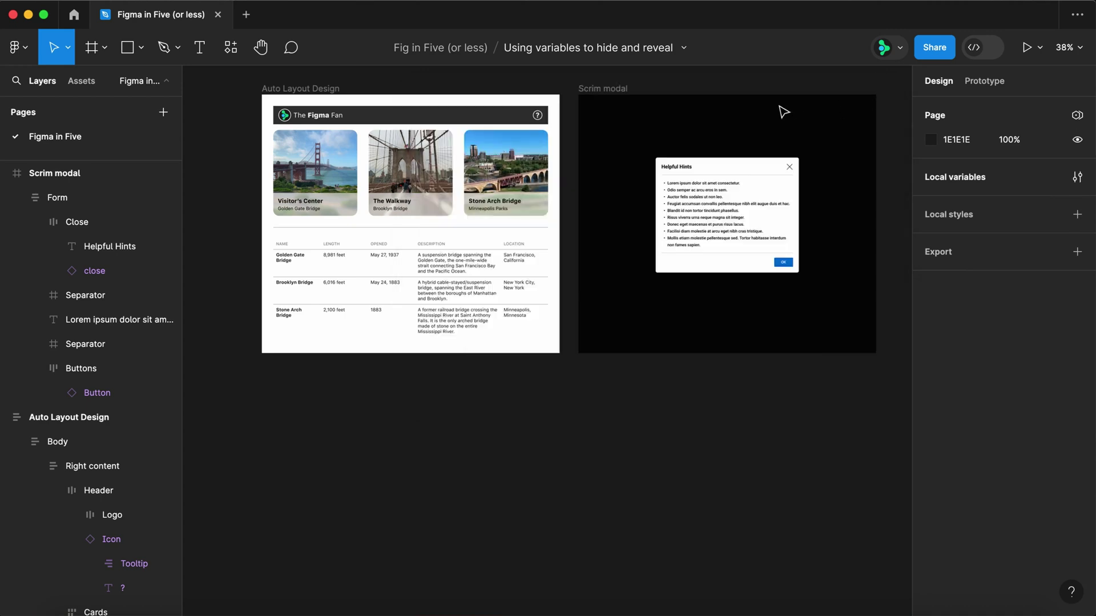
Give the help icon an On click action that sets Scrim to true.
{"action": "left_click", "coordinate": [539, 117]}
{"action": "key", "text": "shift+e"}
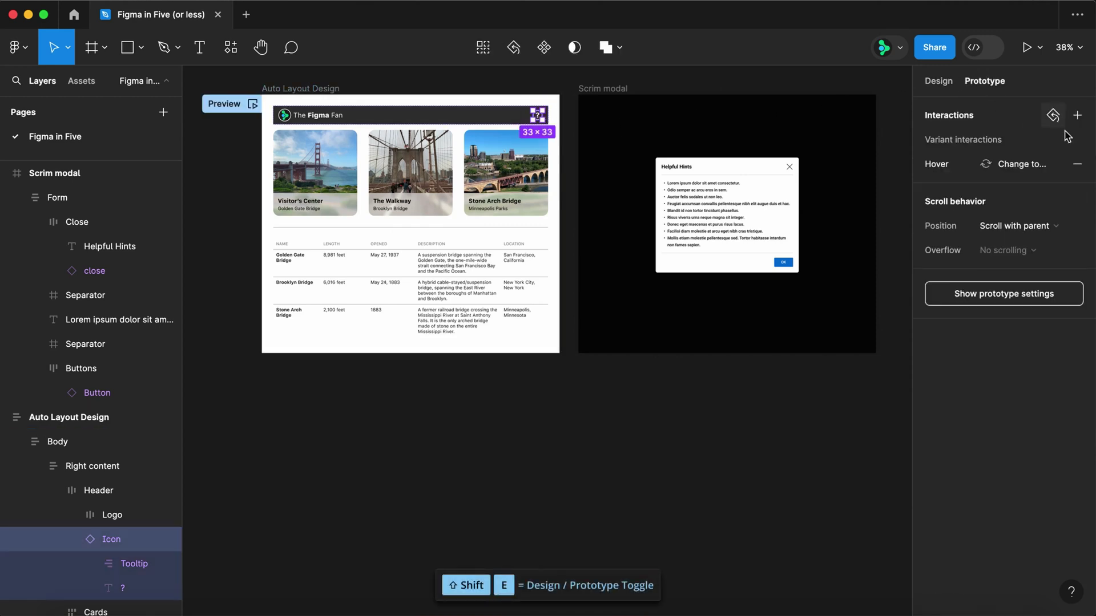
{"action": "left_click", "coordinate": [1077, 115]}
{"action": "left_click", "coordinate": [842, 171]}
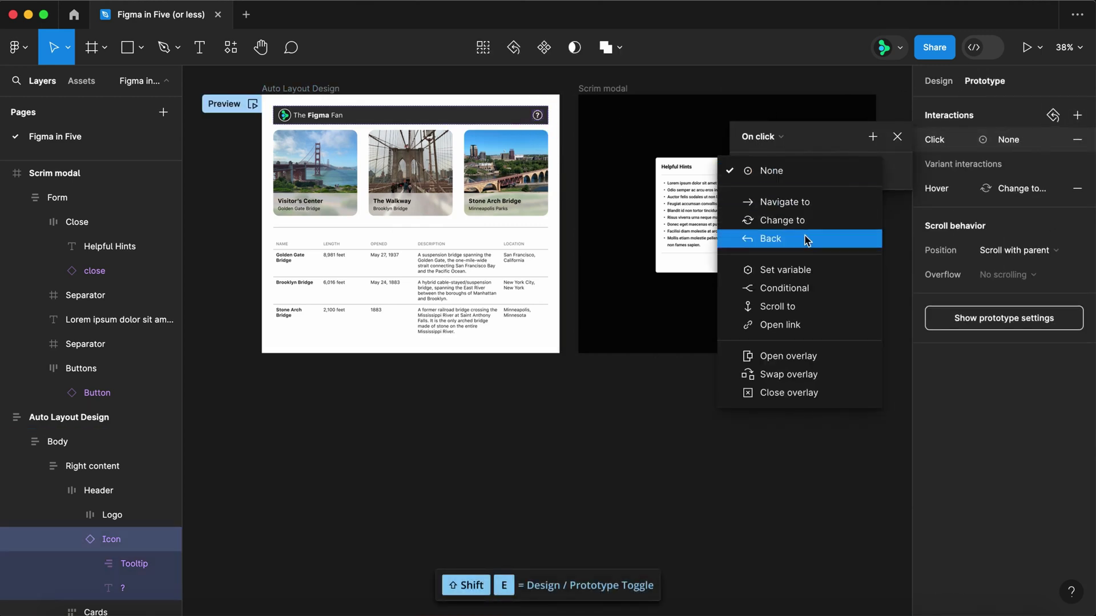
{"action": "left_click", "coordinate": [806, 270]}
{"action": "left_click", "coordinate": [803, 270]}
{"action": "type", "text": "true"}
{"action": "key", "text": "Return"}
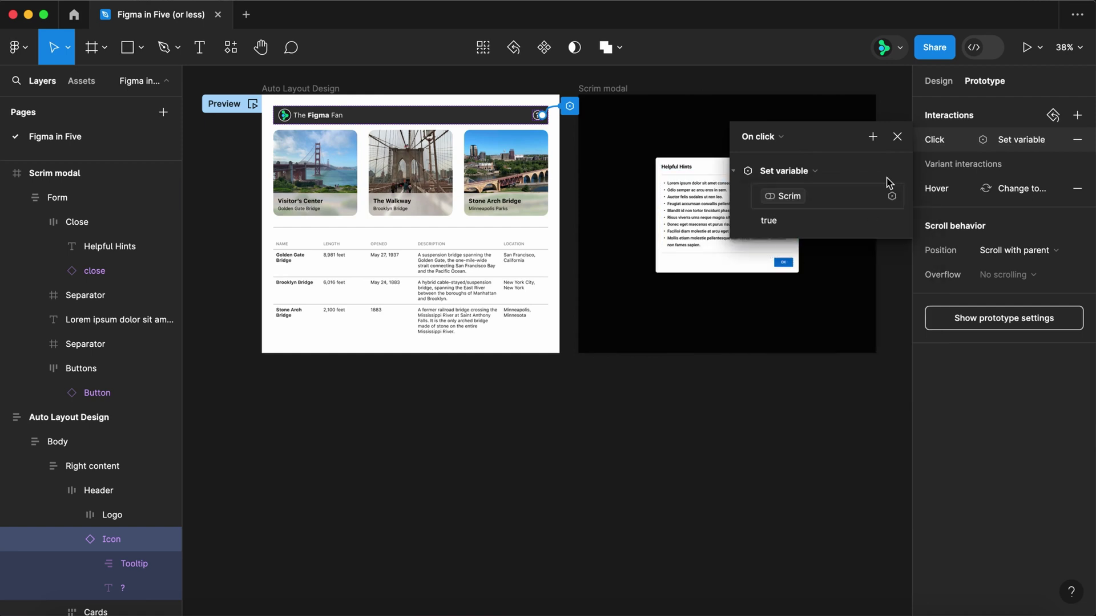
{"action": "left_click", "coordinate": [898, 137]}
{"action": "key", "text": "Escape"}
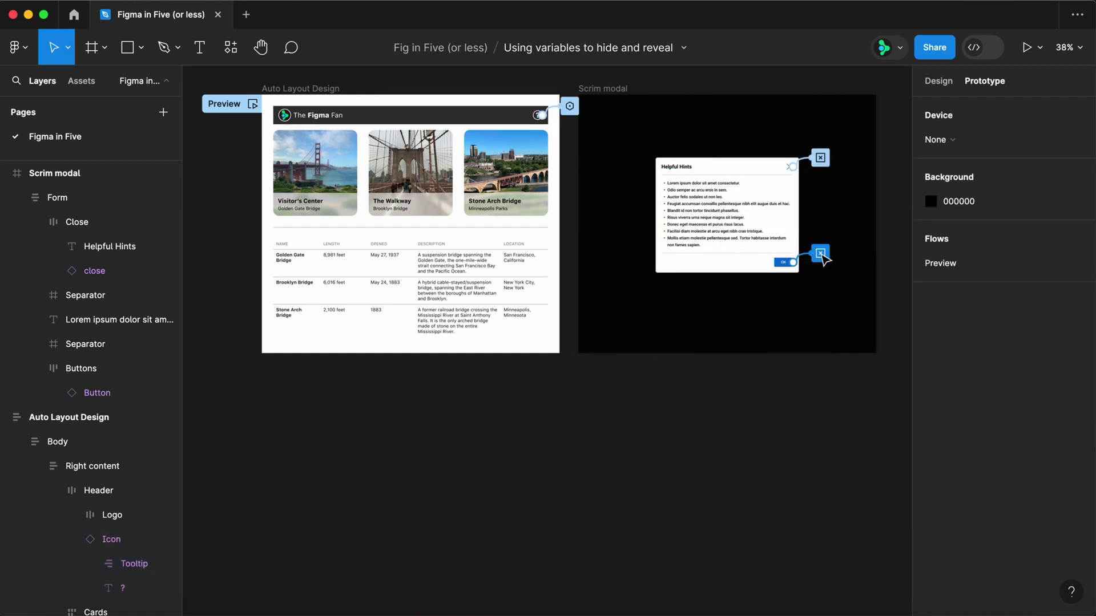
Change the OK button's On click action to set Scrim to false.
{"action": "left_click", "coordinate": [820, 253]}
{"action": "left_click", "coordinate": [788, 323]}
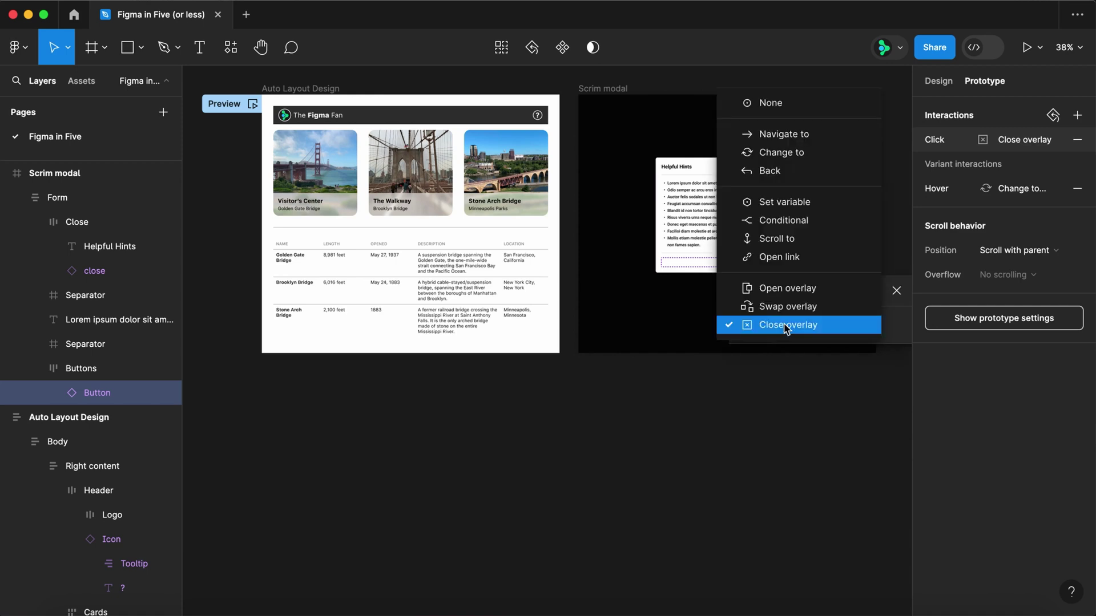
{"action": "left_click", "coordinate": [785, 201]}
{"action": "left_click", "coordinate": [786, 420]}
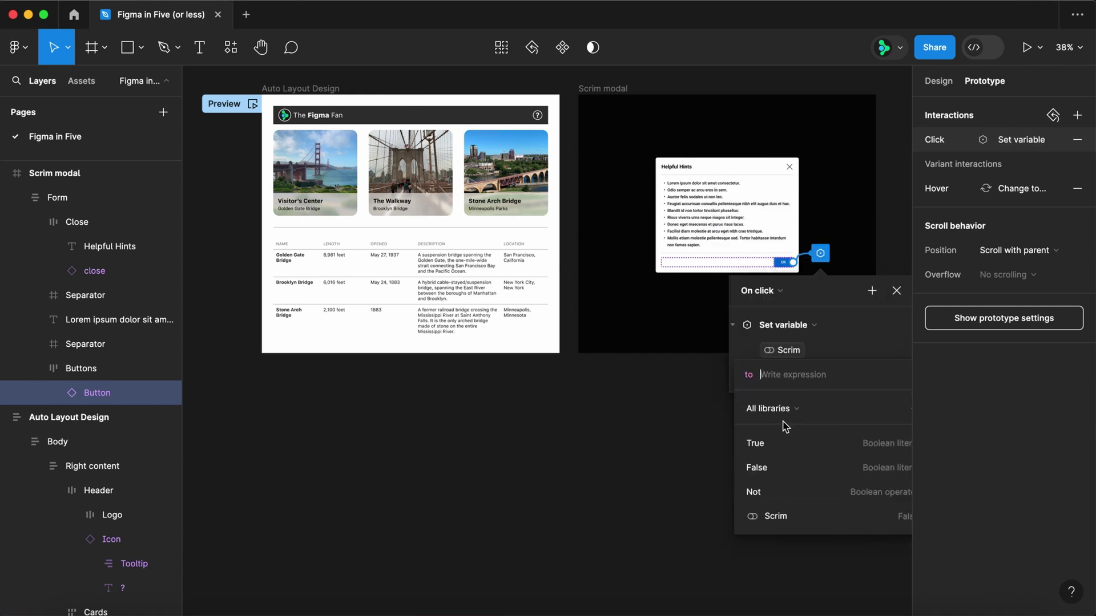
{"action": "type", "text": "false"}
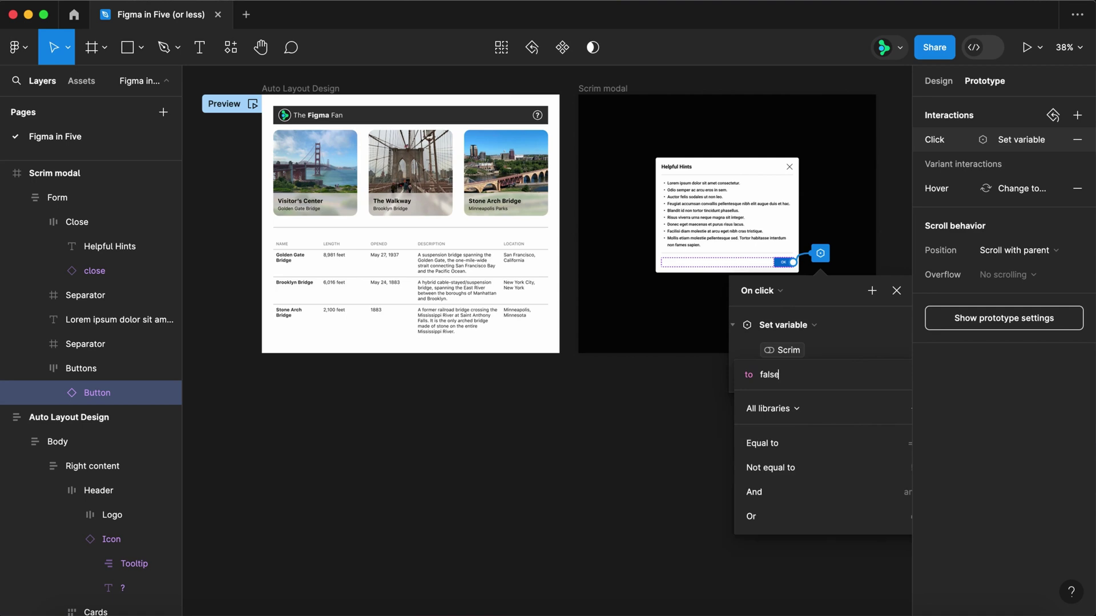
{"action": "key", "text": "Return"}
{"action": "left_click", "coordinate": [897, 291]}
Change the close icon's On click action to set Scrim to false.
{"action": "left_click", "coordinate": [790, 167]}
{"action": "left_click", "coordinate": [820, 157]}
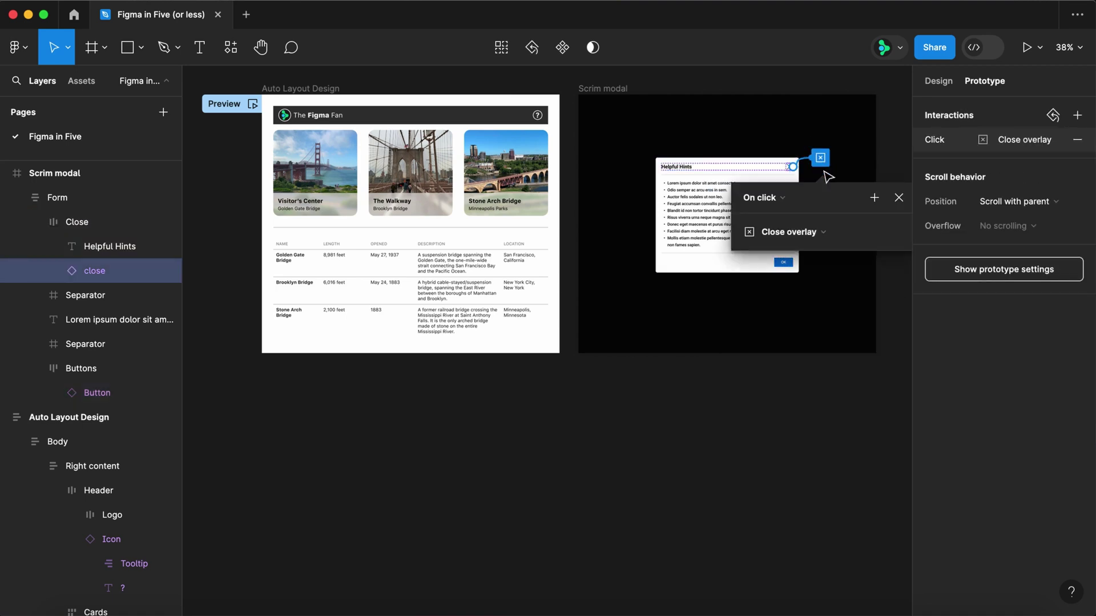
{"action": "left_click", "coordinate": [788, 230]}
{"action": "left_click", "coordinate": [793, 118]}
{"action": "left_click", "coordinate": [797, 326]}
{"action": "type", "text": "false"}
{"action": "key", "text": "Return"}
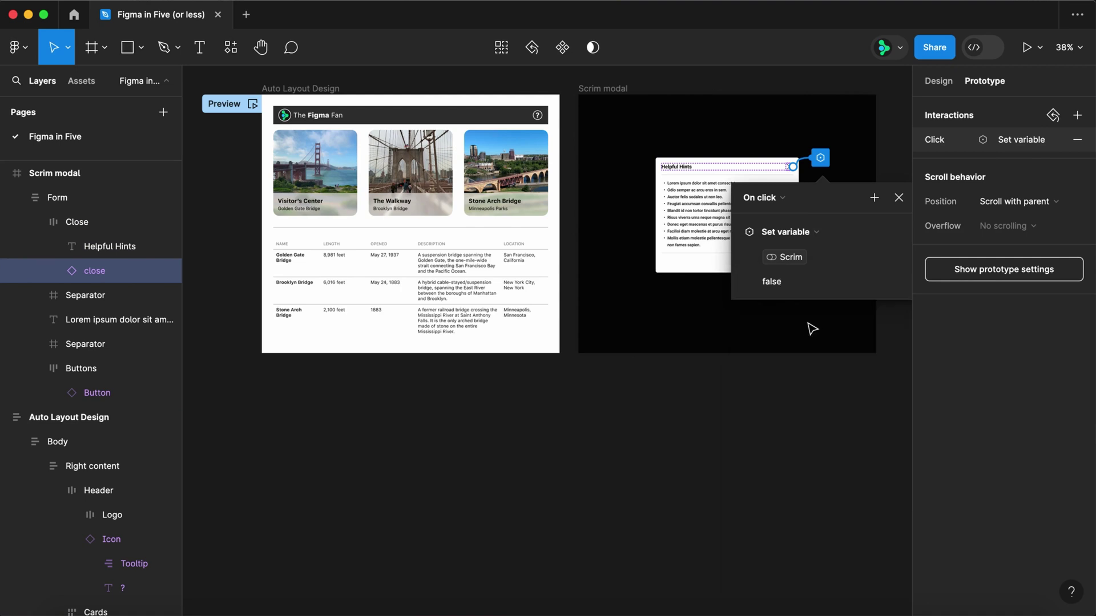
{"action": "left_click", "coordinate": [898, 198]}
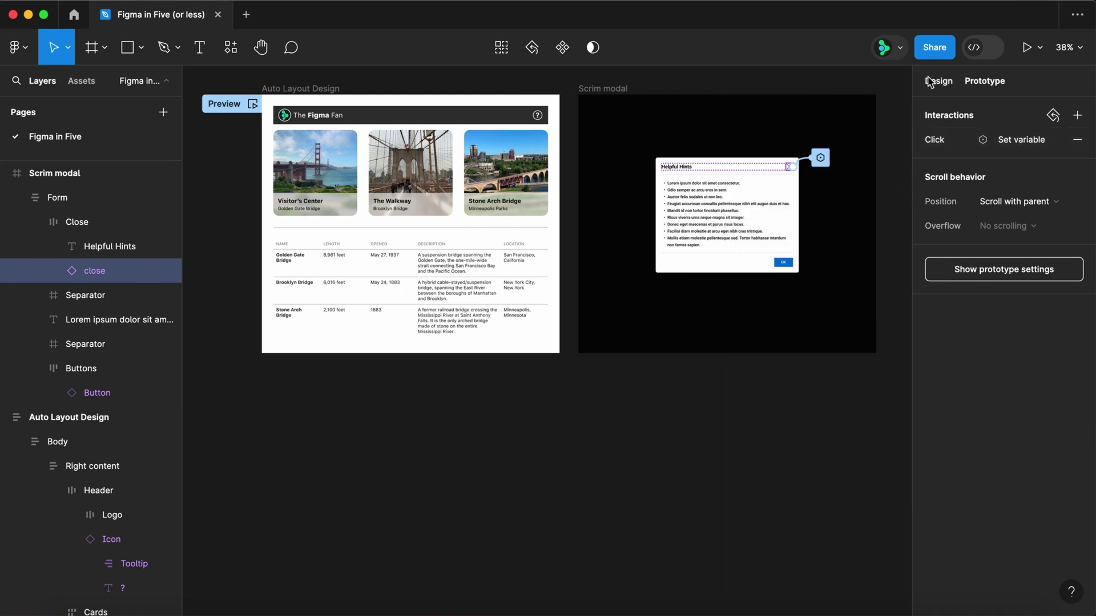
{"action": "key", "text": "shift+e"}
Move Scrim modal into Auto Layout Design, absolutely positioned, constrained Left and right / Top and bottom.
{"action": "left_click_drag", "start_coordinate": [621, 92], "coordinate": [533, 130]}
{"action": "left_click", "coordinate": [1078, 170]}
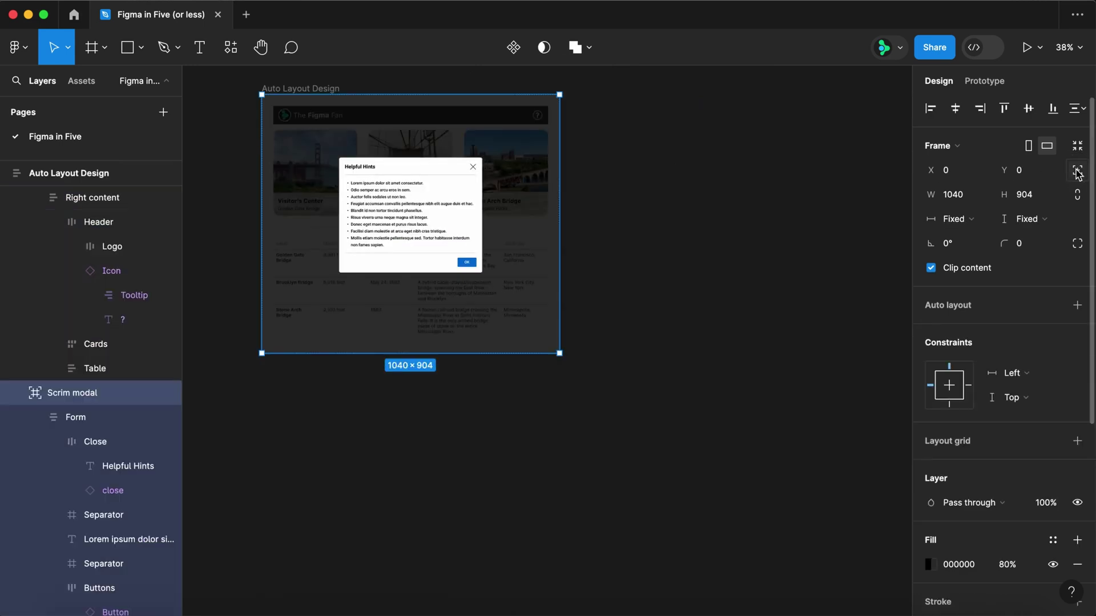
{"action": "left_click", "coordinate": [969, 386], "text": "shift"}
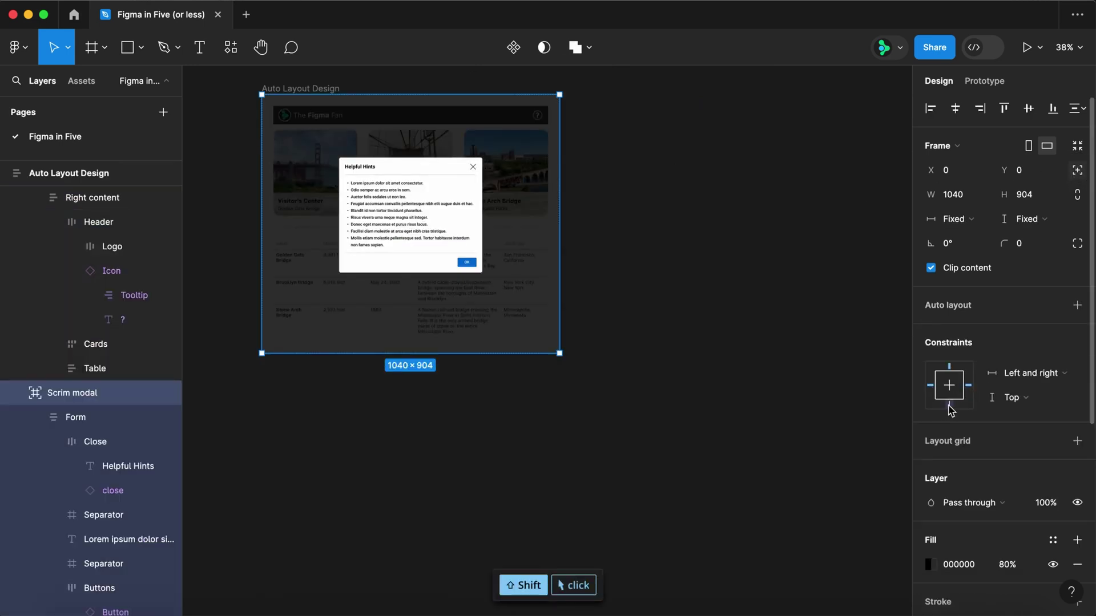
{"action": "left_click", "coordinate": [949, 404], "text": "shift"}
Add auto layout to the Auto Layout Design frame, undoing an accidental resize.
{"action": "left_click", "coordinate": [329, 89]}
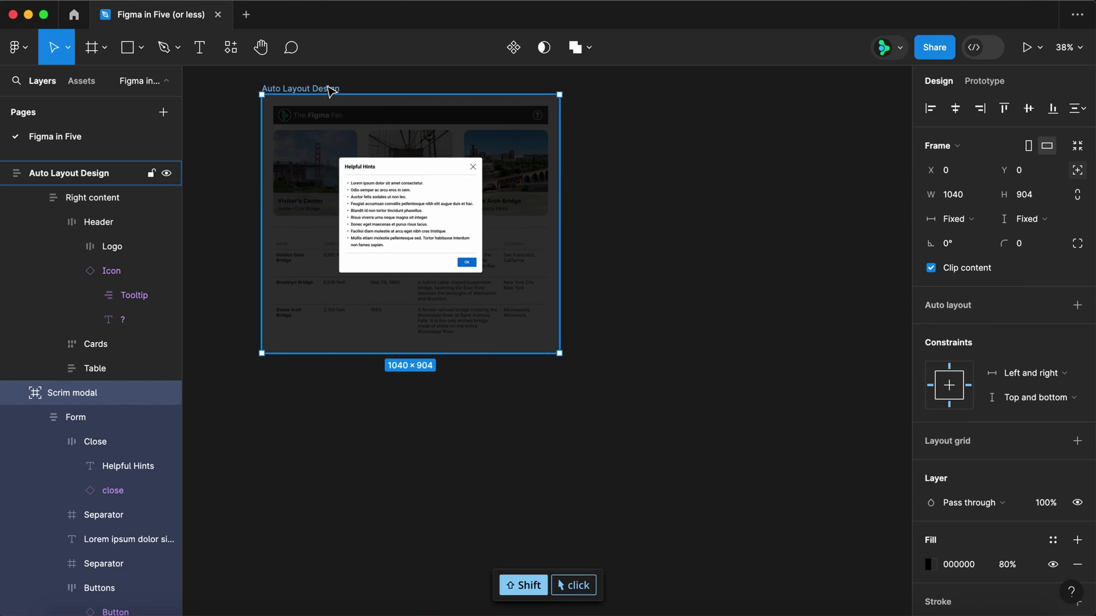
{"action": "key", "text": "shift+a"}
{"action": "mouse_move", "coordinate": [558, 382]}
{"action": "left_mouse_down"}
{"action": "mouse_move", "coordinate": [721, 416]}
{"action": "mouse_move", "coordinate": [778, 342]}
{"action": "mouse_move", "coordinate": [607, 411]}
{"action": "mouse_move", "coordinate": [576, 386]}
{"action": "left_mouse_up"}
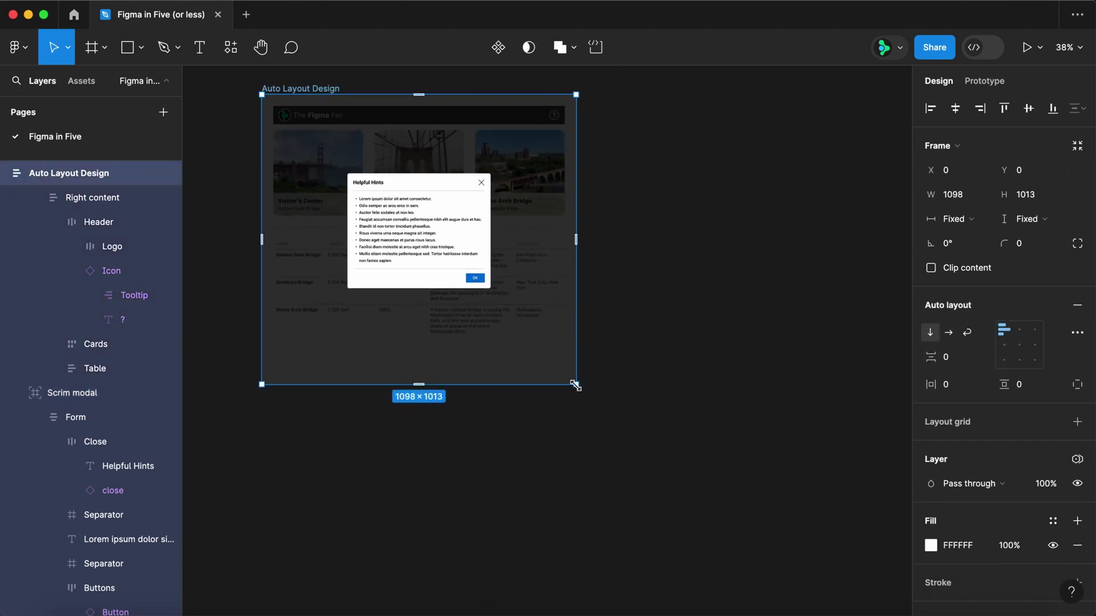
{"action": "key", "text": "super+z"}
Bind the Scrim modal's layer visibility to the Scrim variable.
{"action": "left_click", "coordinate": [539, 298]}
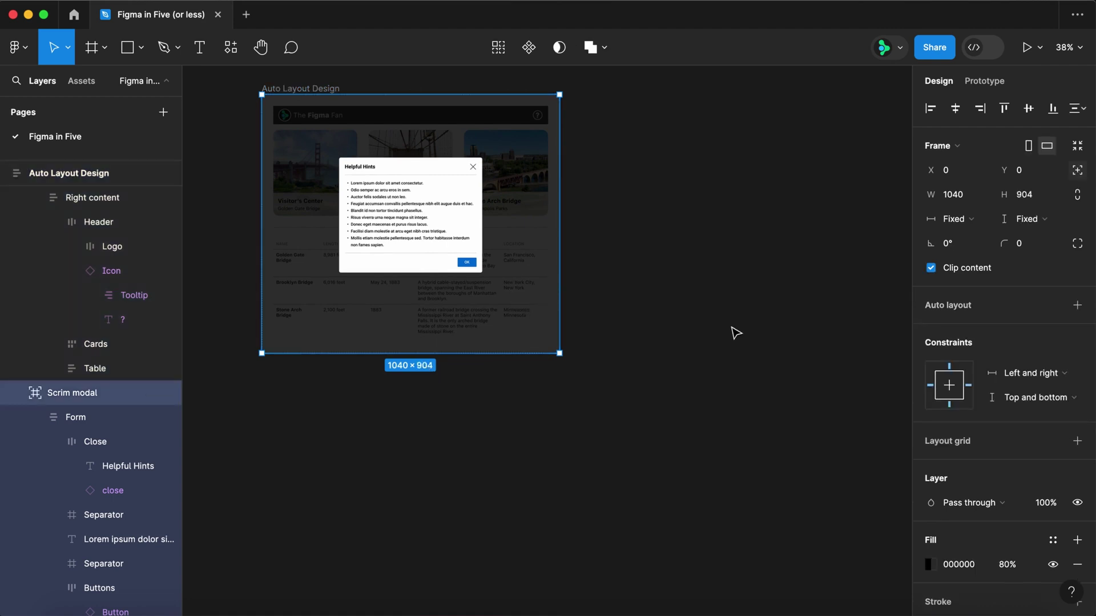
{"action": "scroll", "coordinate": [1003, 455], "scroll_direction": "down", "scroll_amount": 5}
{"action": "left_click", "coordinate": [1077, 202], "text": "ctrl"}
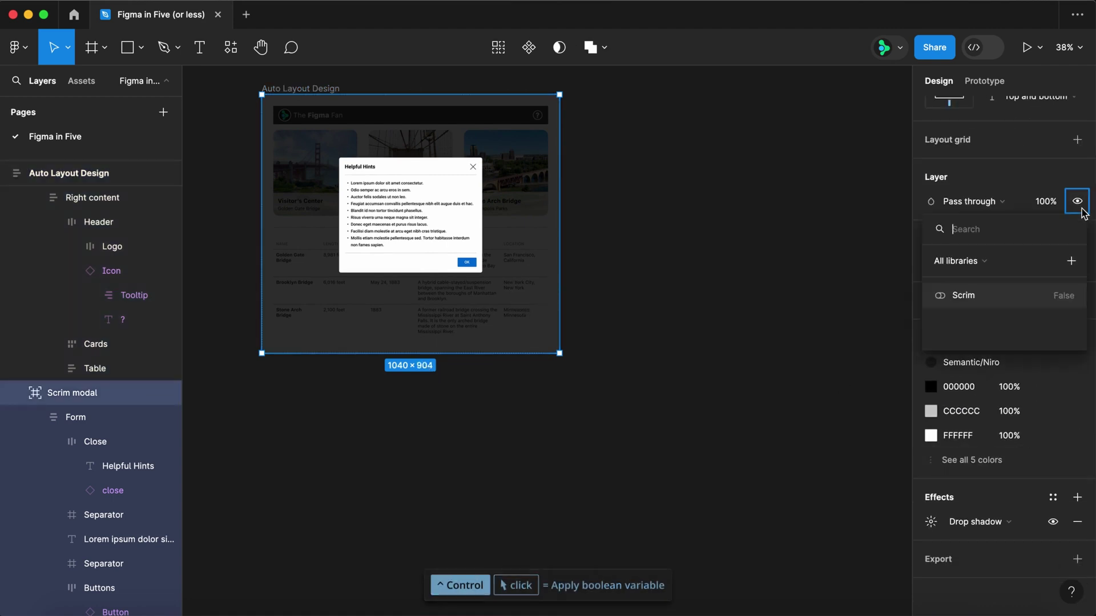
{"action": "left_click", "coordinate": [1009, 298]}
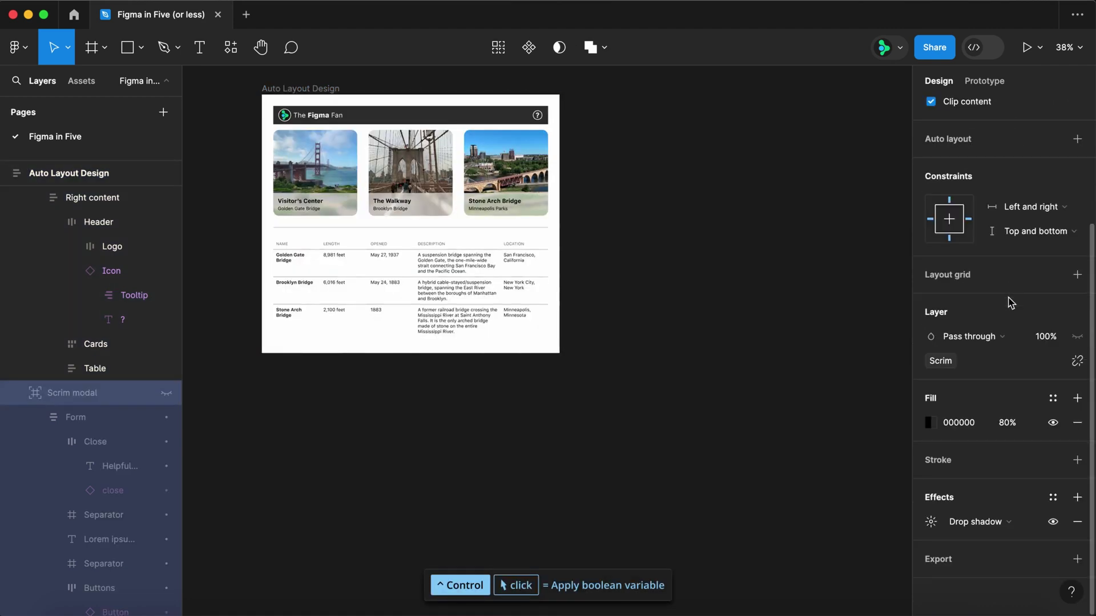
Preview the prototype, confirming the help icon opens Helpful Hints and X and OK close it.
{"action": "left_click", "coordinate": [996, 80]}
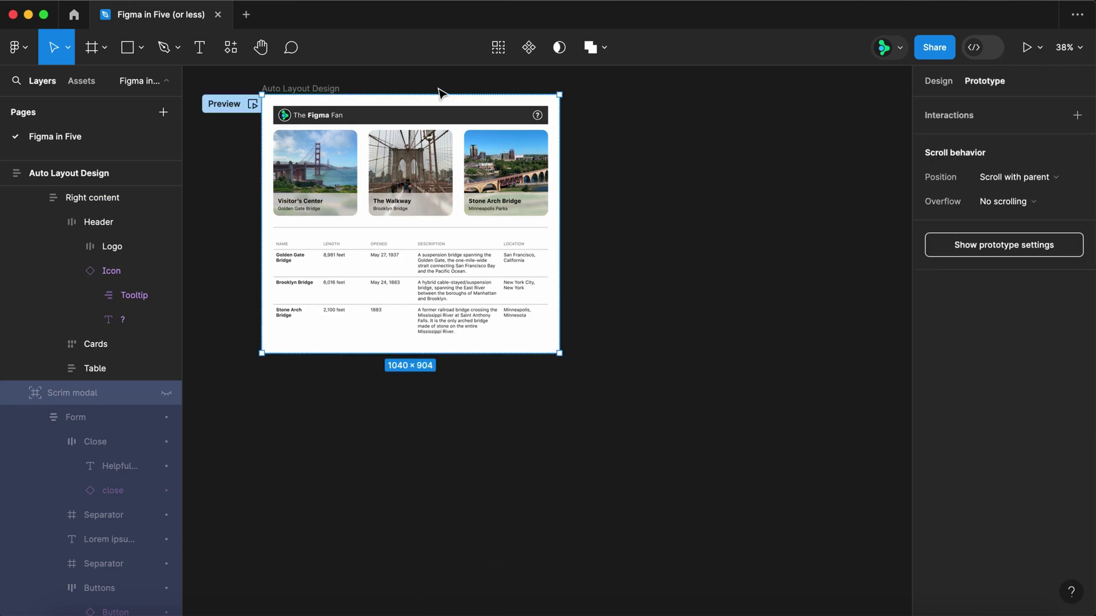
{"action": "left_click", "coordinate": [252, 103]}
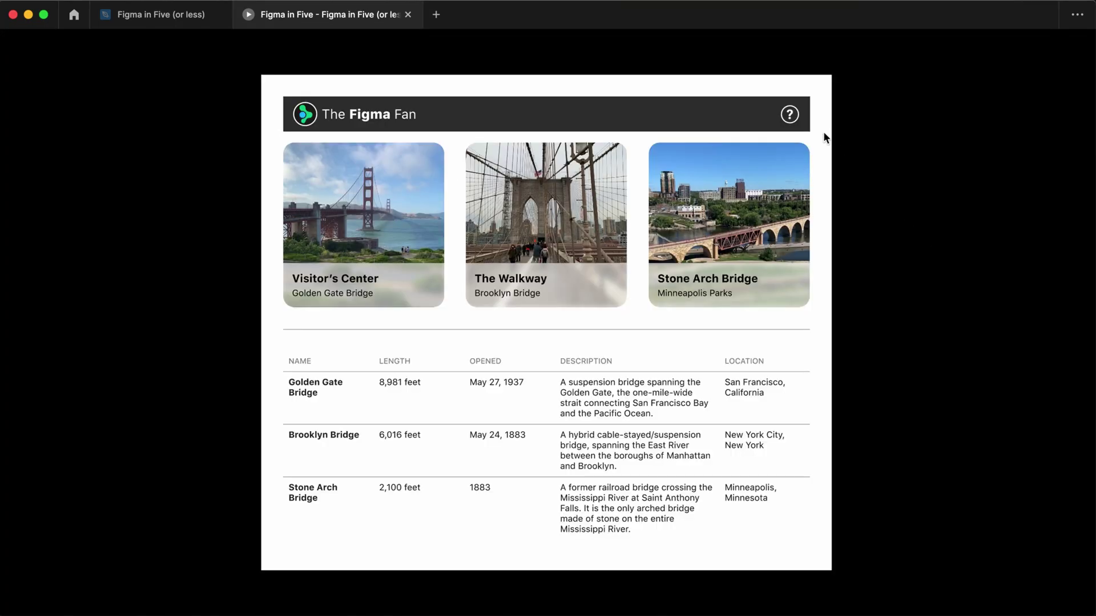
{"action": "left_click", "coordinate": [789, 114]}
{"action": "left_click", "coordinate": [666, 213]}
{"action": "left_click", "coordinate": [791, 117]}
{"action": "left_click", "coordinate": [654, 396]}
{"action": "key", "text": "super+w"}
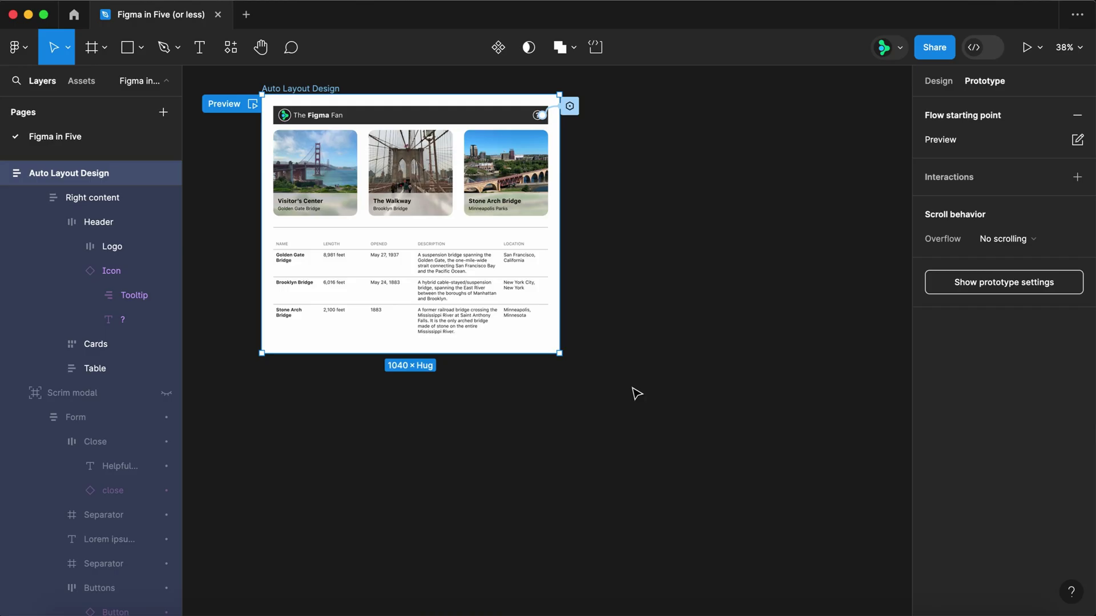
Widen the page frame to 1517 and retest the Helpful Hints modal in preview.
{"action": "left_click_drag", "start_coordinate": [560, 355], "coordinate": [696, 354]}
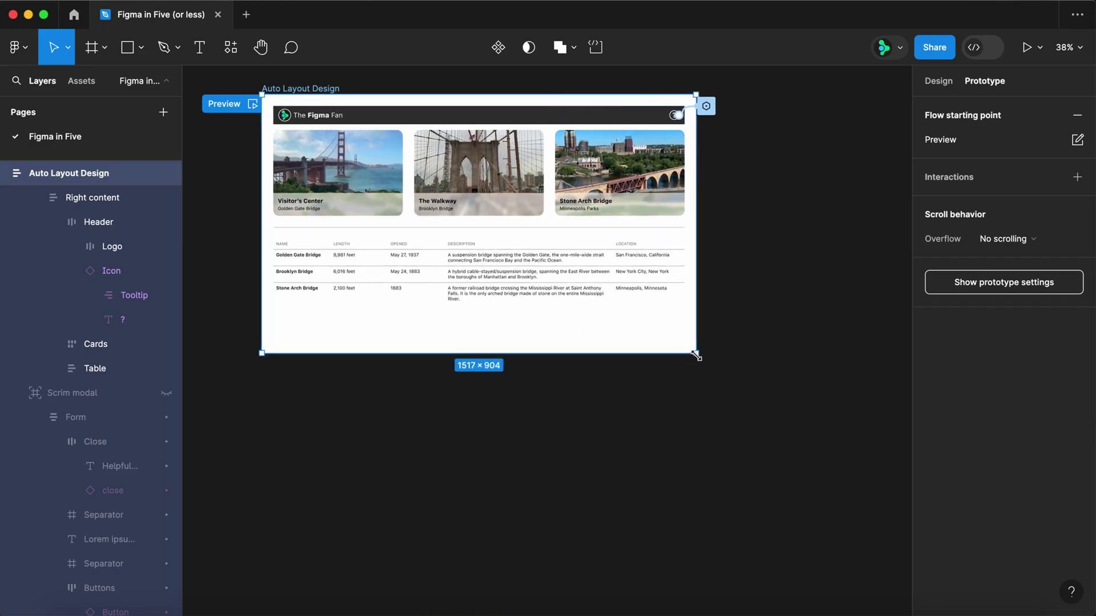
{"action": "left_click", "coordinate": [250, 104]}
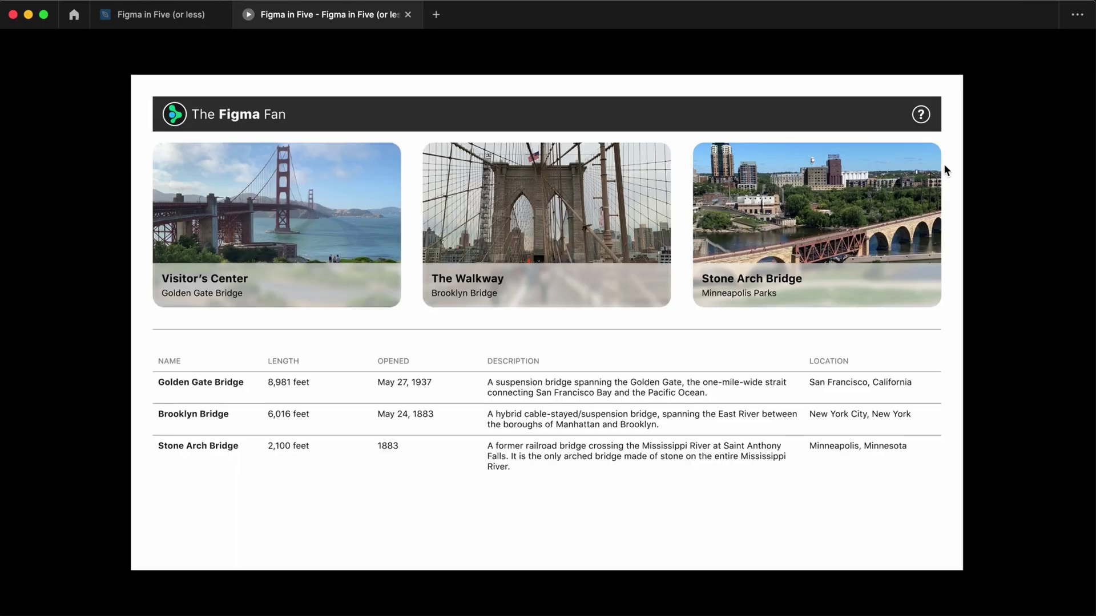
{"action": "left_click", "coordinate": [921, 115]}
{"action": "left_click", "coordinate": [666, 215]}
{"action": "left_click", "coordinate": [920, 121]}
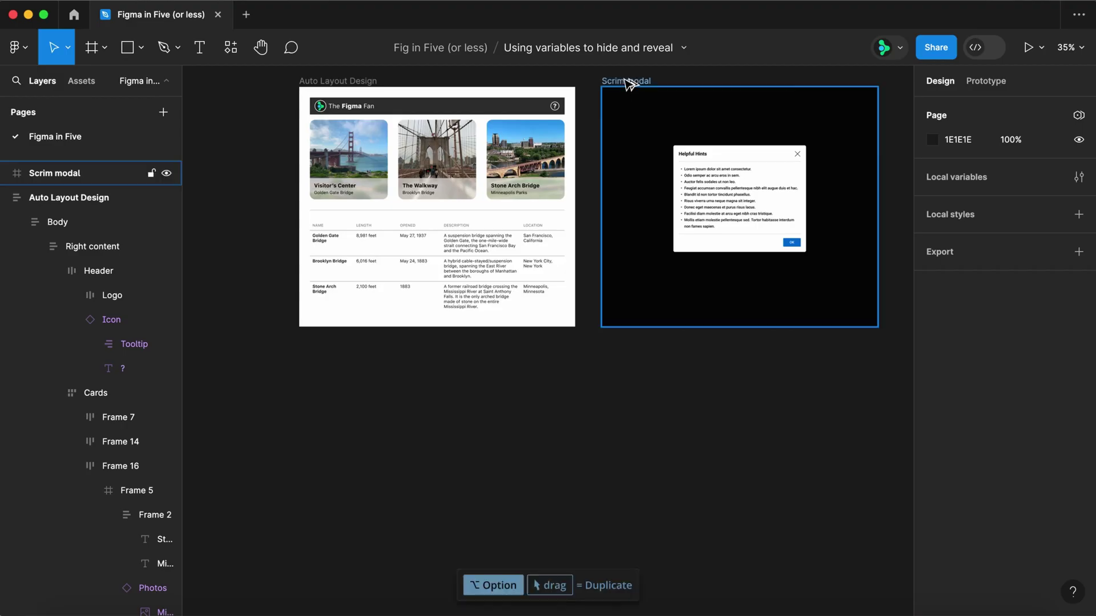
Duplicate Scrim modal and combine both into a component set with property State.
{"action": "left_click_drag", "start_coordinate": [629, 83], "coordinate": [626, 342]}
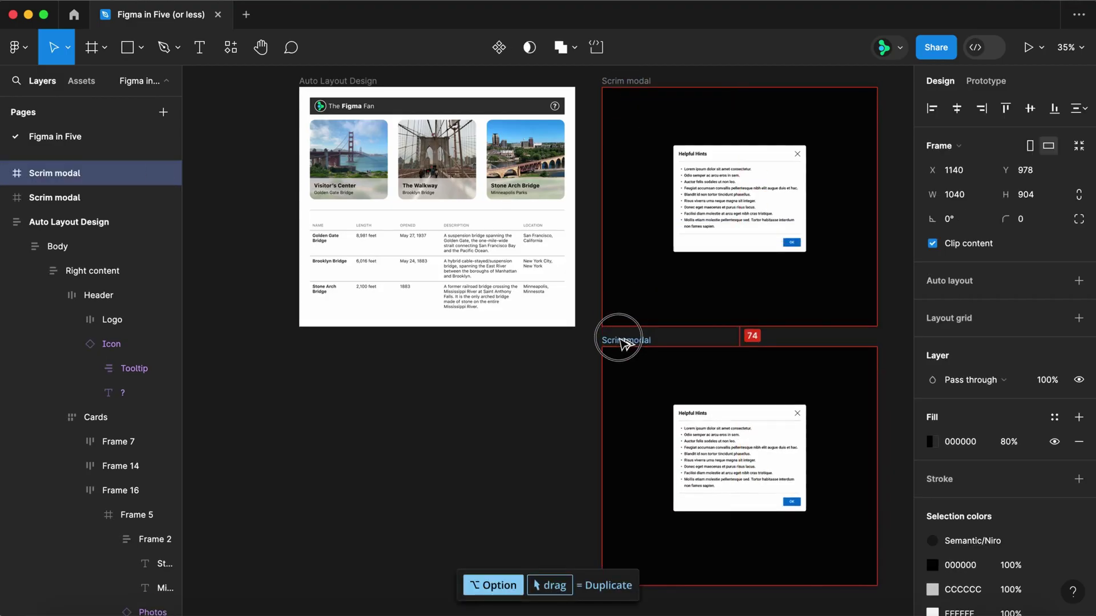
{"action": "left_click", "coordinate": [639, 84], "text": "shift"}
{"action": "left_click", "coordinate": [530, 55]}
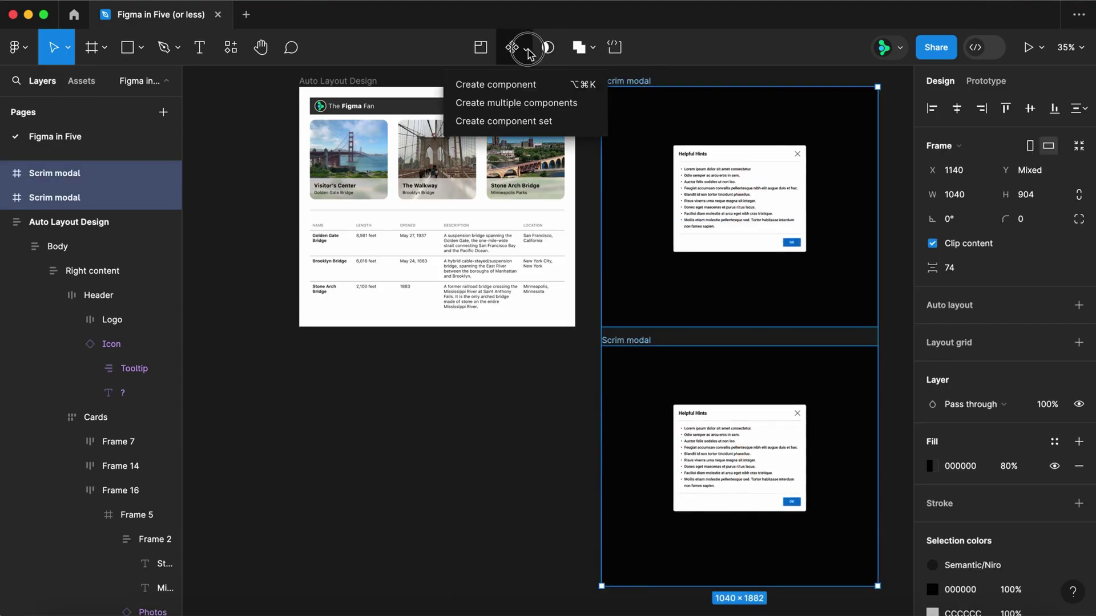
{"action": "left_click", "coordinate": [535, 118]}
{"action": "double_click", "coordinate": [963, 346]}
{"action": "type", "text": "State"}
{"action": "key", "text": "Return"}
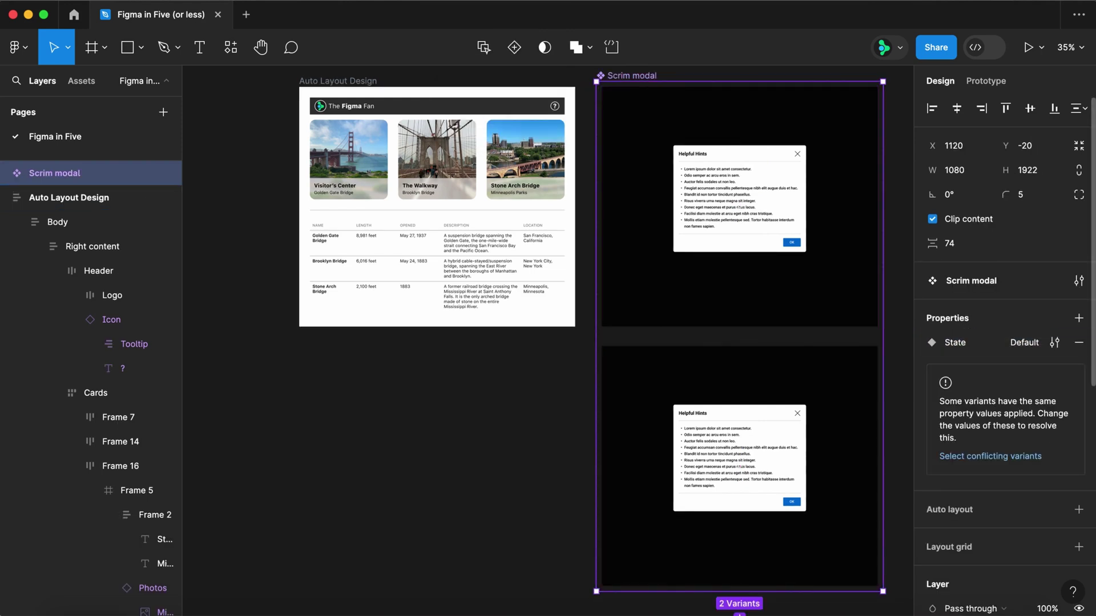
Set the top variant's State to Reveal and the bottom variant's to Hide.
{"action": "left_click", "coordinate": [758, 196]}
{"action": "left_click", "coordinate": [1043, 370]}
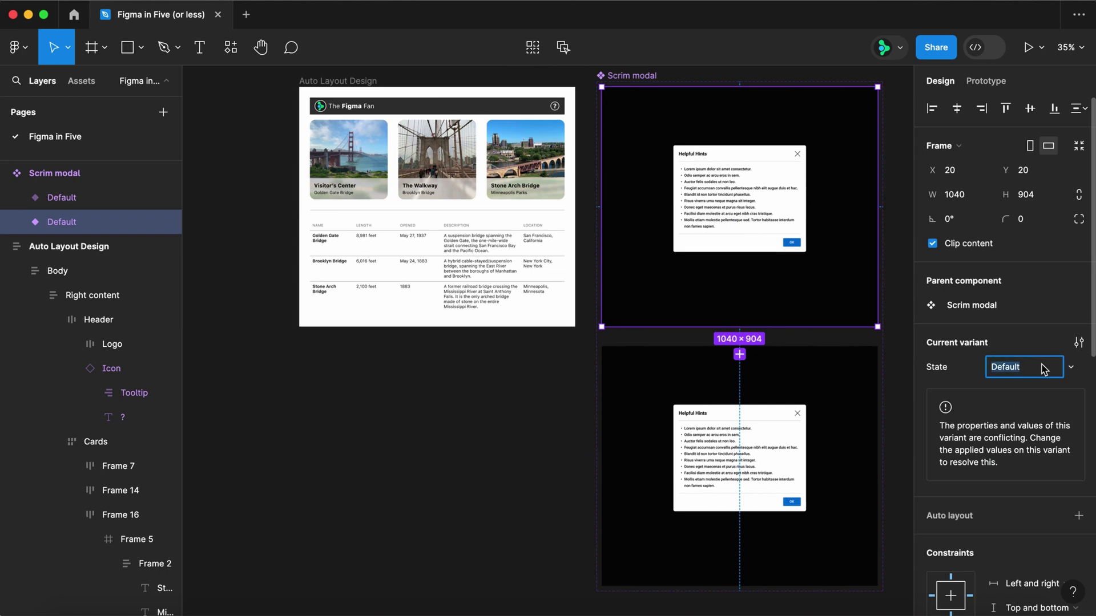
{"action": "type", "text": "Reveal"}
{"action": "key", "text": "Return"}
{"action": "left_click", "coordinate": [839, 385]}
{"action": "left_click", "coordinate": [1031, 369]}
{"action": "type", "text": "Hide"}
{"action": "key", "text": "Return"}
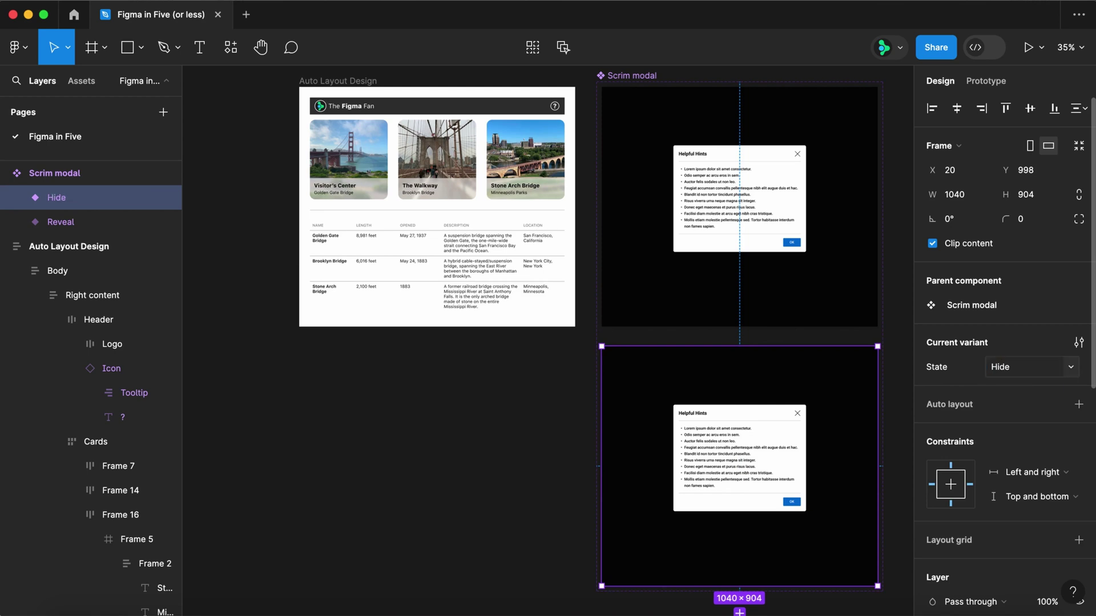
Delete the modal from the Hide variant and set its opacity to 0%.
{"action": "left_click", "coordinate": [737, 477]}
{"action": "key", "text": "Delete"}
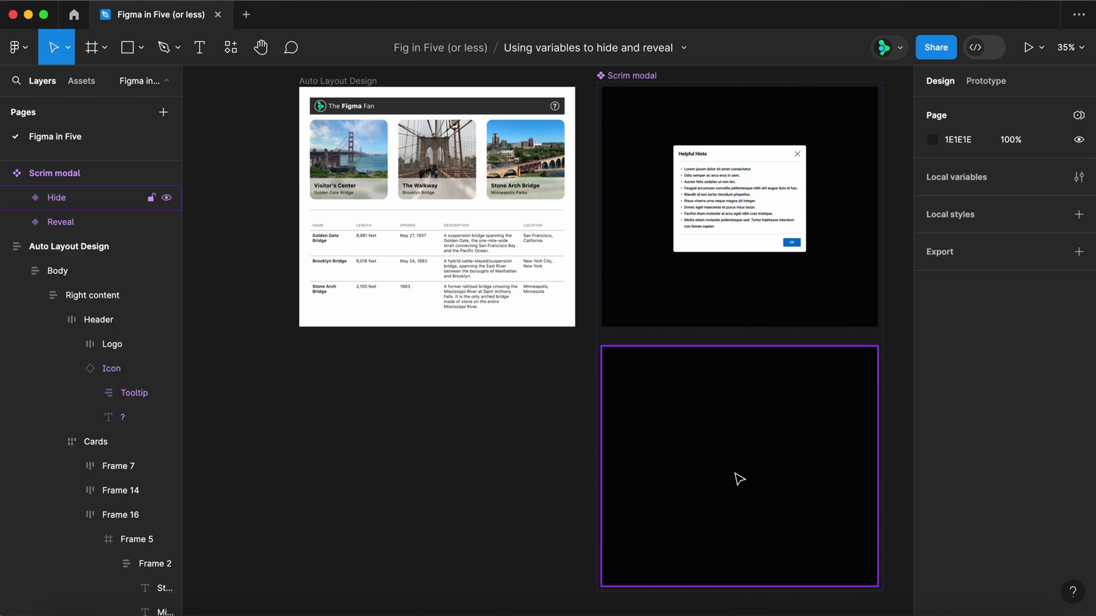
{"action": "left_click", "coordinate": [808, 452]}
{"action": "scroll", "coordinate": [1026, 466], "scroll_direction": "down", "scroll_amount": 5}
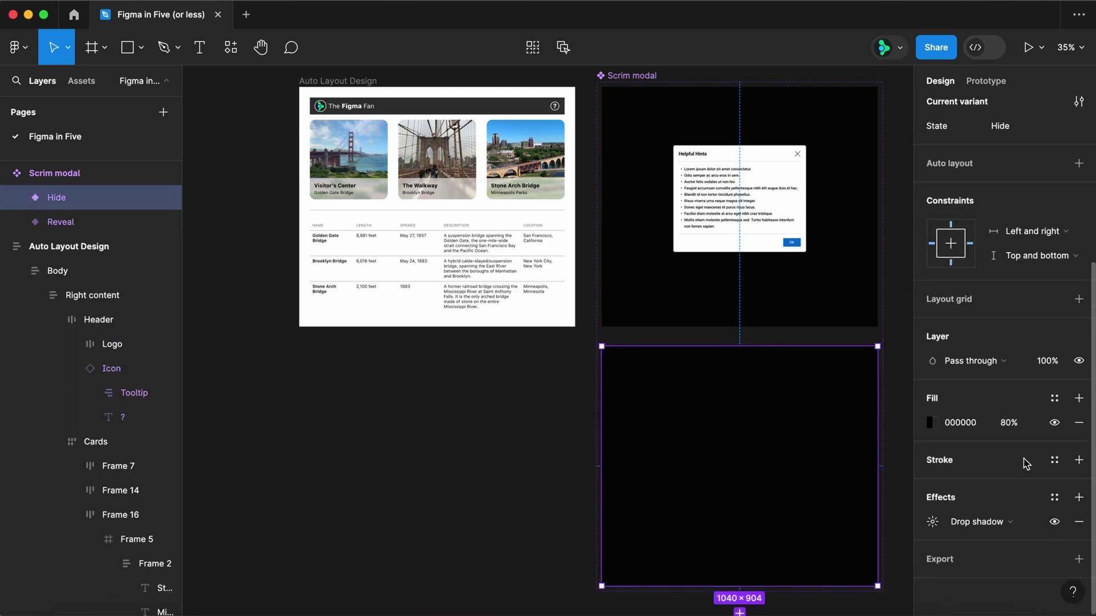
{"action": "left_click", "coordinate": [1047, 361]}
{"action": "type", "text": "0"}
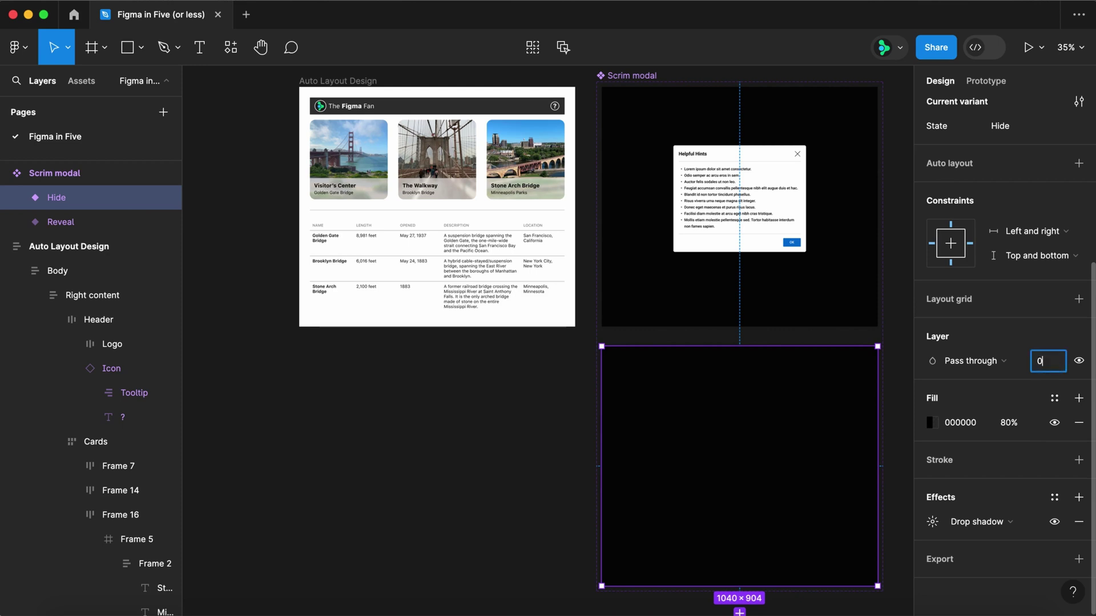
{"action": "key", "text": "Return"}
{"action": "left_click", "coordinate": [573, 392]}
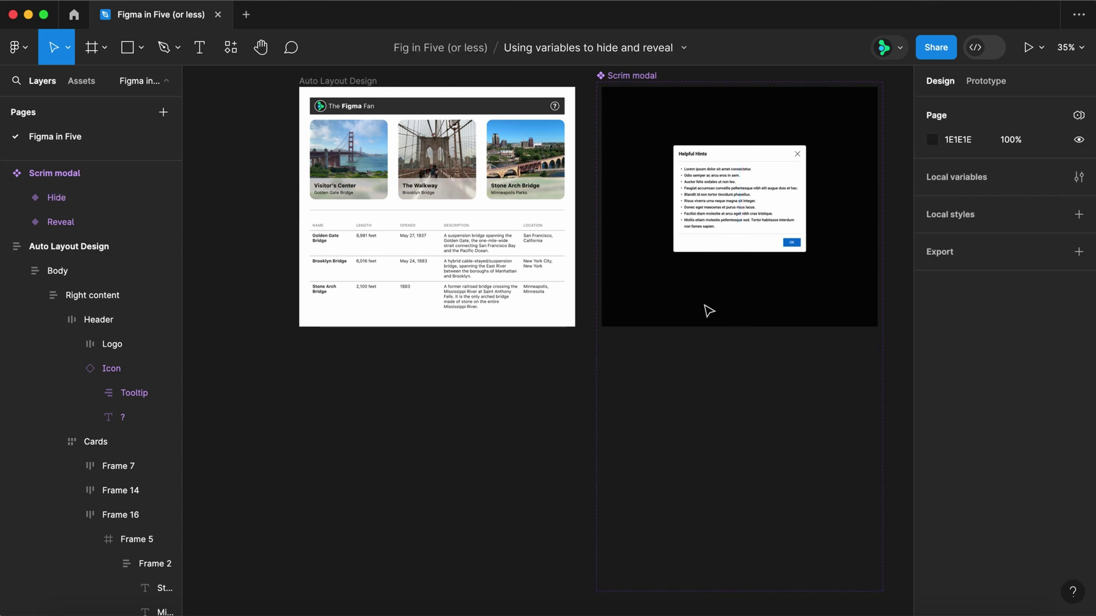
Create a string local variable 'Scrim variant' with value Hide.
{"action": "left_click", "coordinate": [1077, 178]}
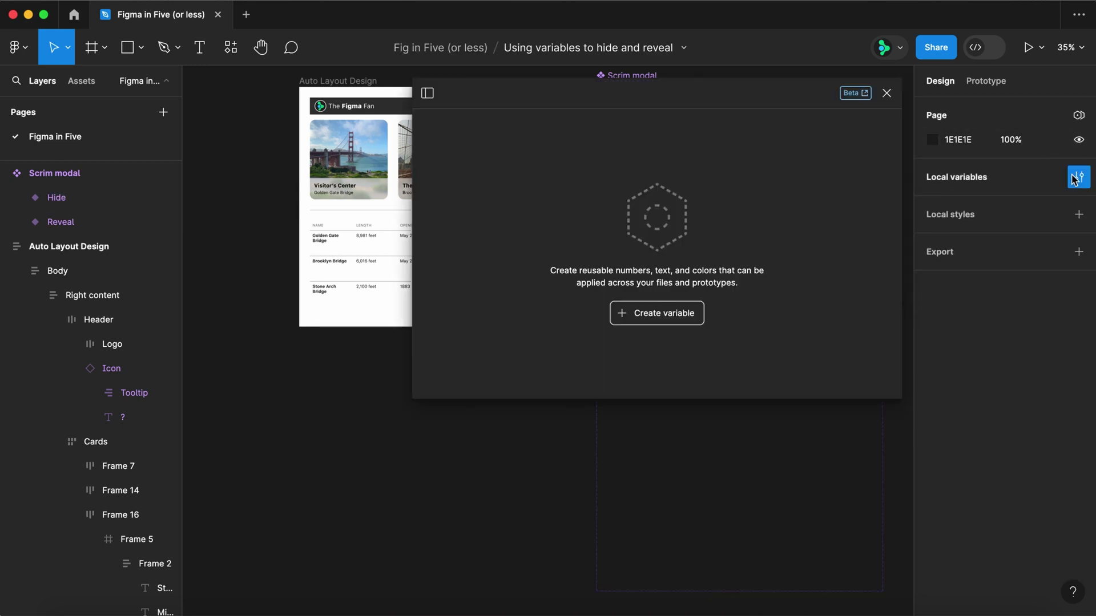
{"action": "left_click", "coordinate": [672, 324]}
{"action": "left_click", "coordinate": [655, 382]}
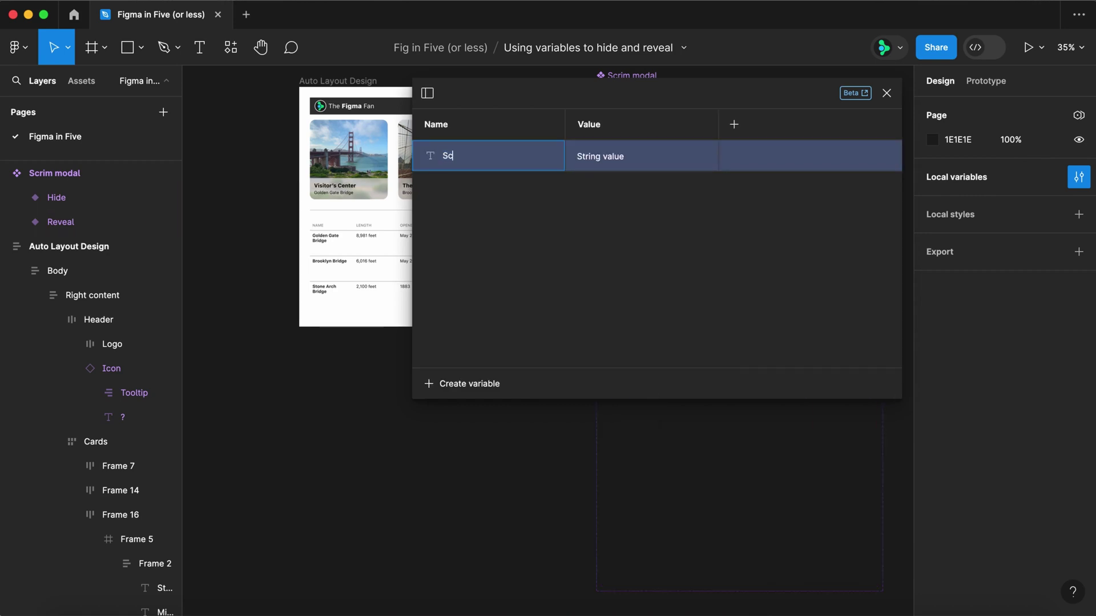
{"action": "type", "text": "Scrim variant"}
{"action": "key", "text": "Tab"}
{"action": "type", "text": "H"}
{"action": "key", "text": "Return"}
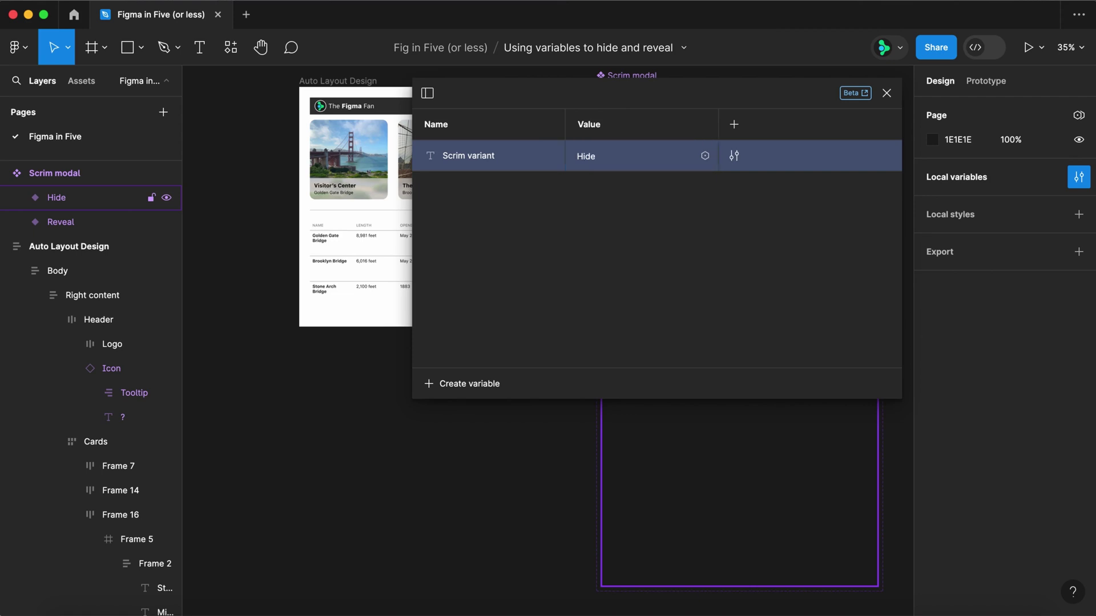
{"action": "left_click", "coordinate": [887, 93]}
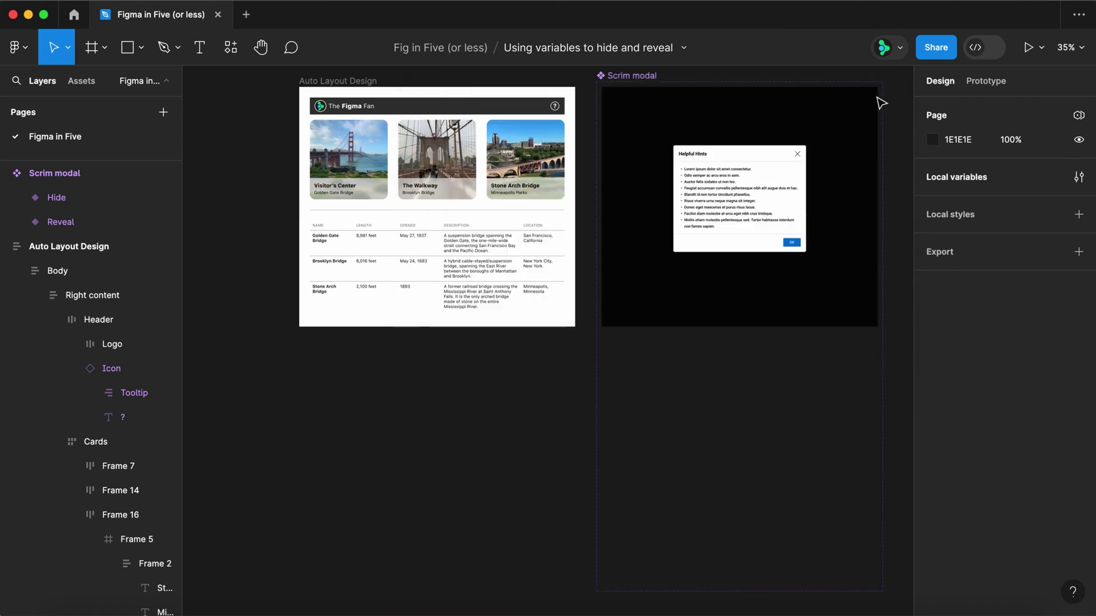
{"action": "left_click", "coordinate": [553, 108]}
Give the help icon an On click action that sets Scrim variant to "Reveal".
{"action": "left_click", "coordinate": [555, 108]}
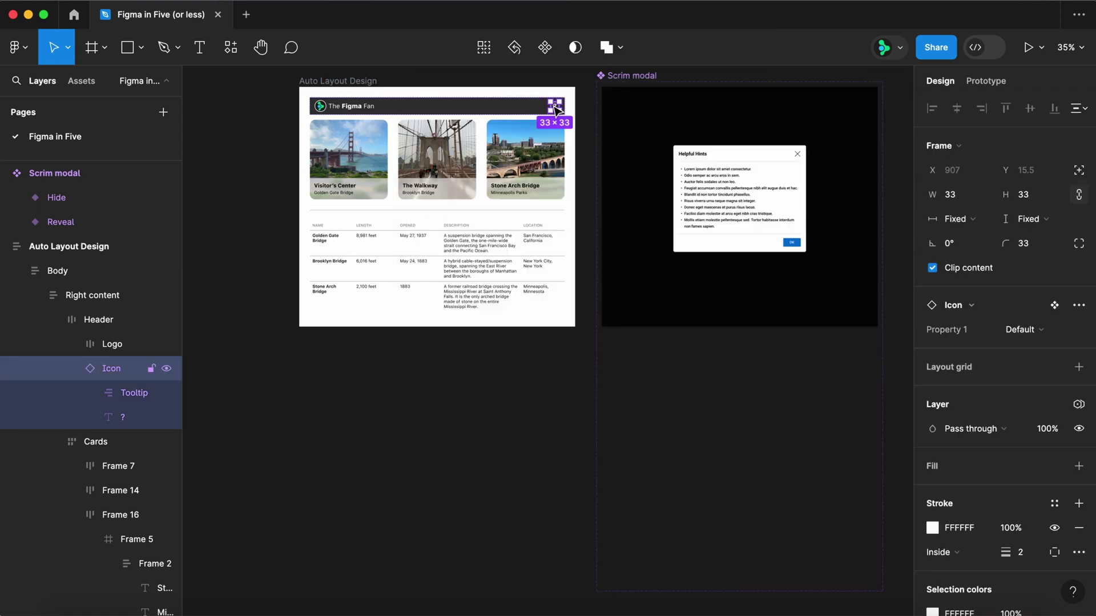
{"action": "key", "text": "shift+e"}
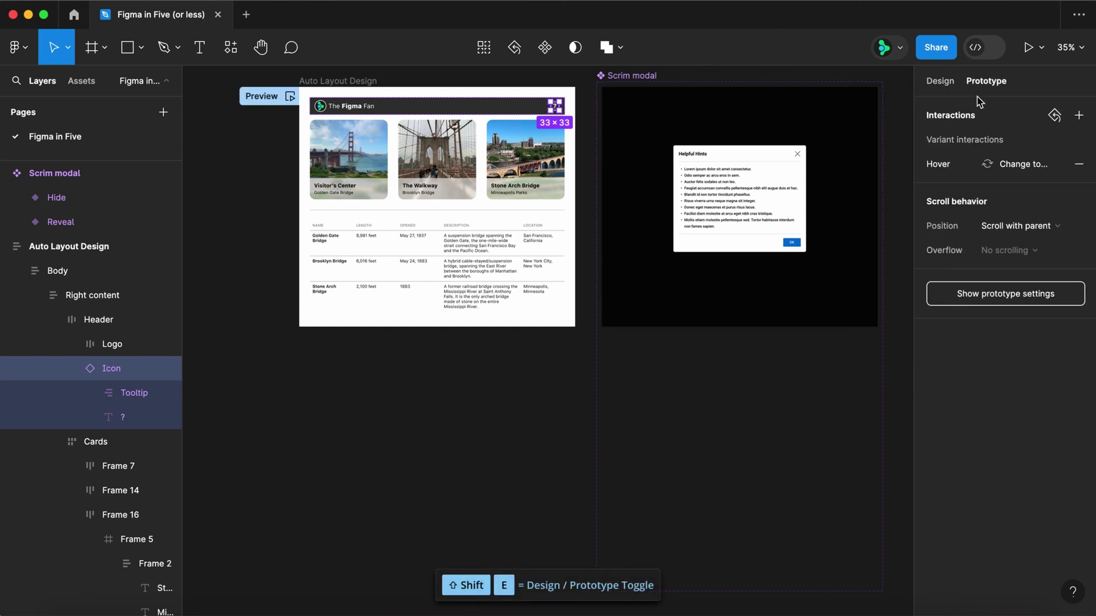
{"action": "left_click", "coordinate": [1079, 115]}
{"action": "left_click", "coordinate": [835, 171]}
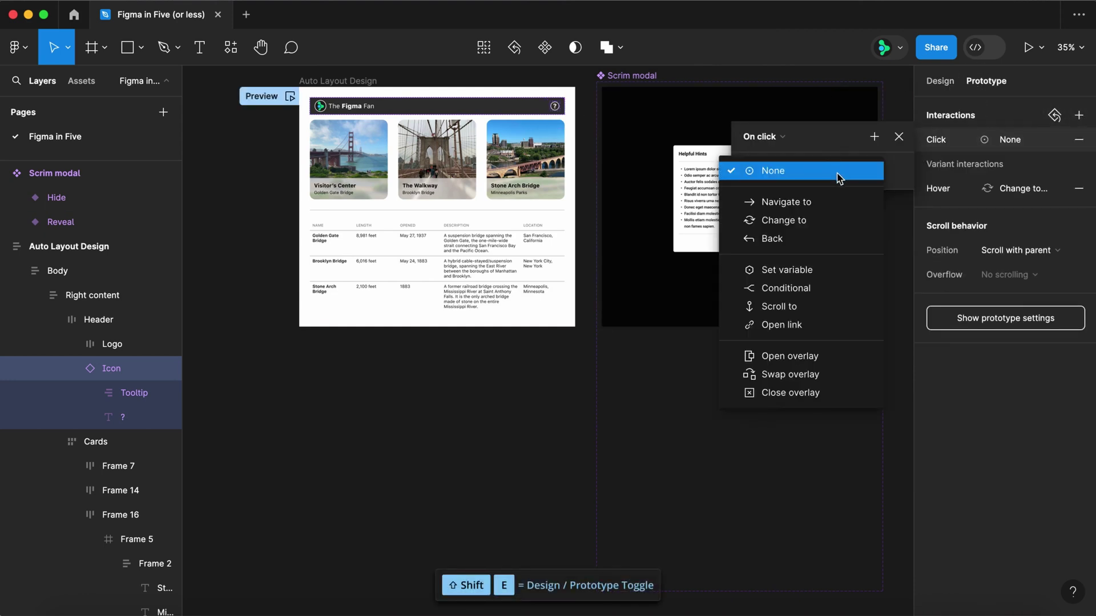
{"action": "left_click", "coordinate": [794, 268]}
{"action": "left_click", "coordinate": [802, 269]}
{"action": "type", "text": "Reveal"}
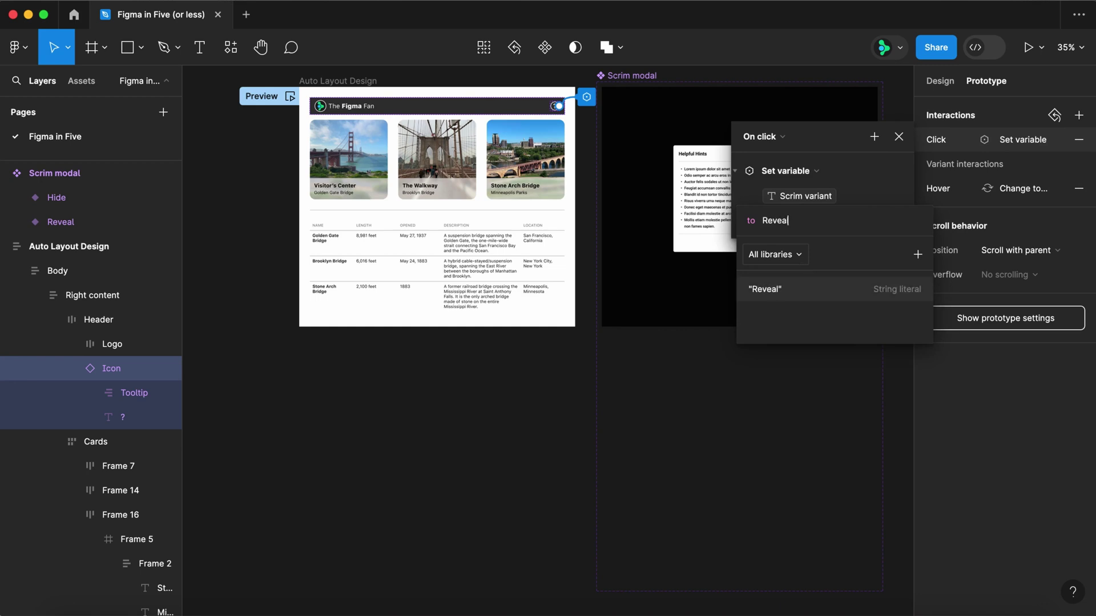
{"action": "key", "text": "Return"}
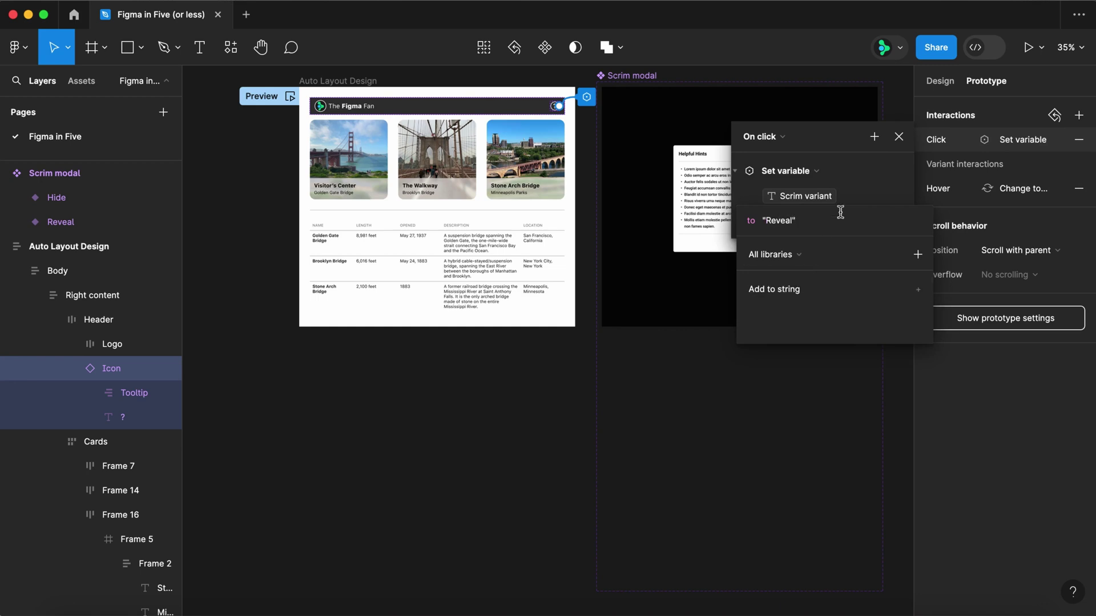
{"action": "left_click", "coordinate": [899, 137]}
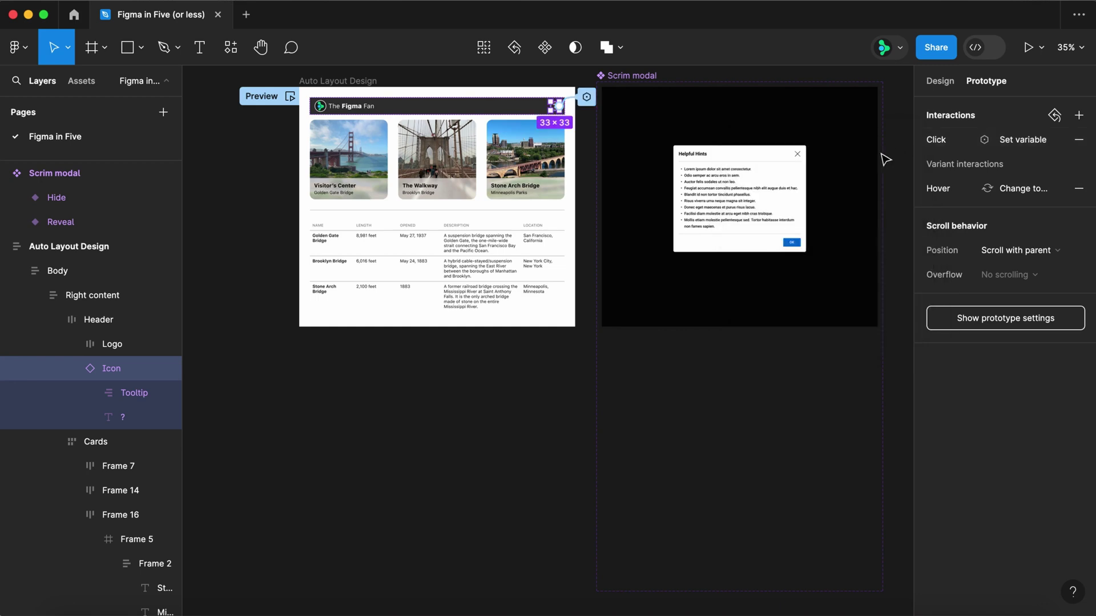
Change the modal's OK button click action to set Scrim variant to "Hide".
{"action": "left_click", "coordinate": [792, 246]}
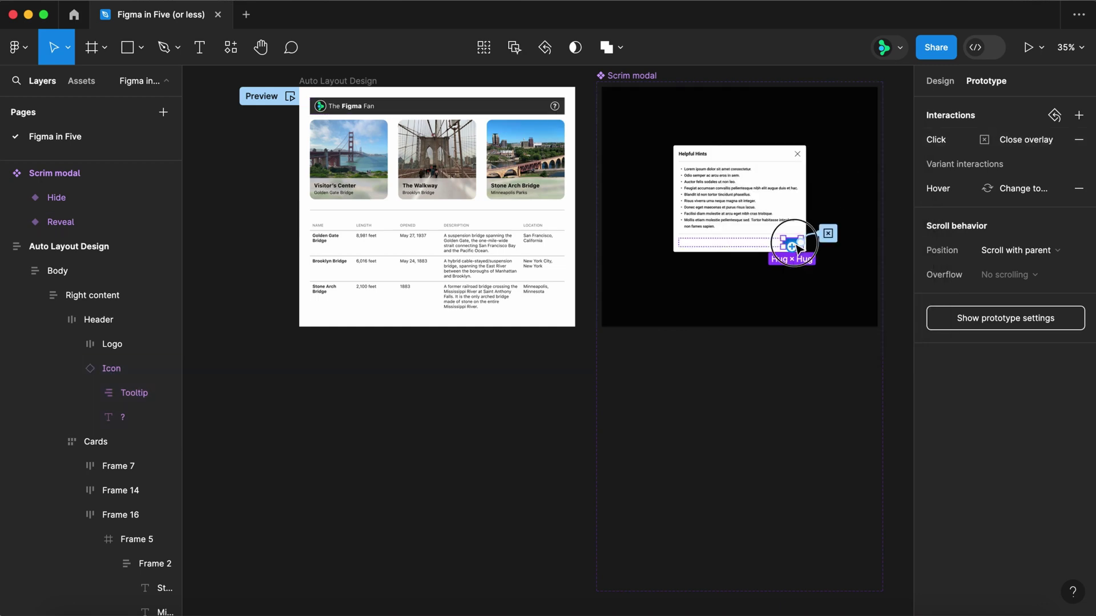
{"action": "left_click", "coordinate": [832, 236]}
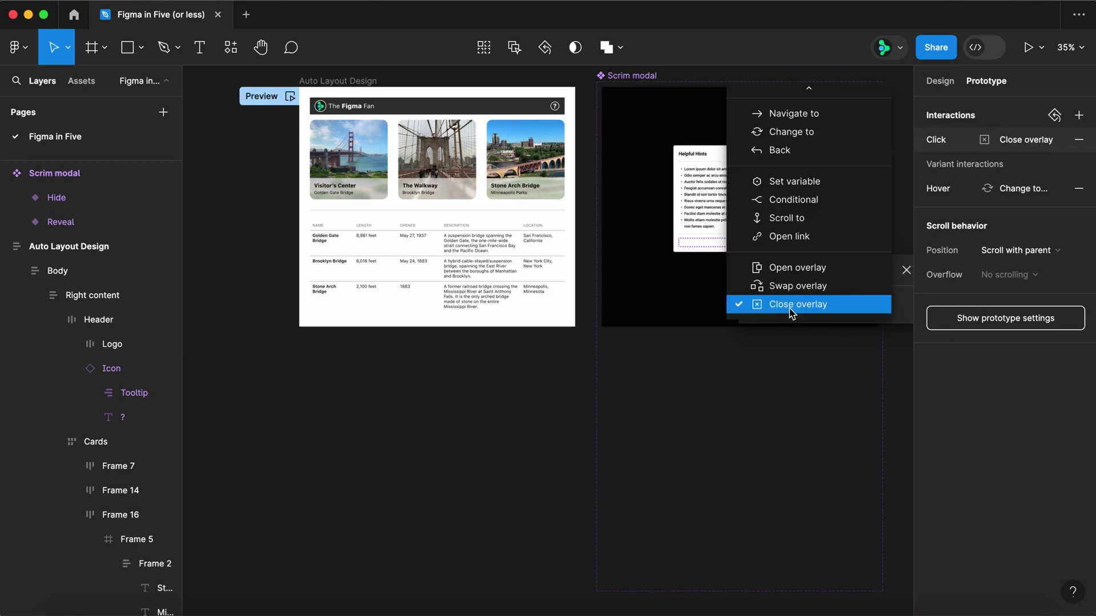
{"action": "left_click", "coordinate": [812, 183]}
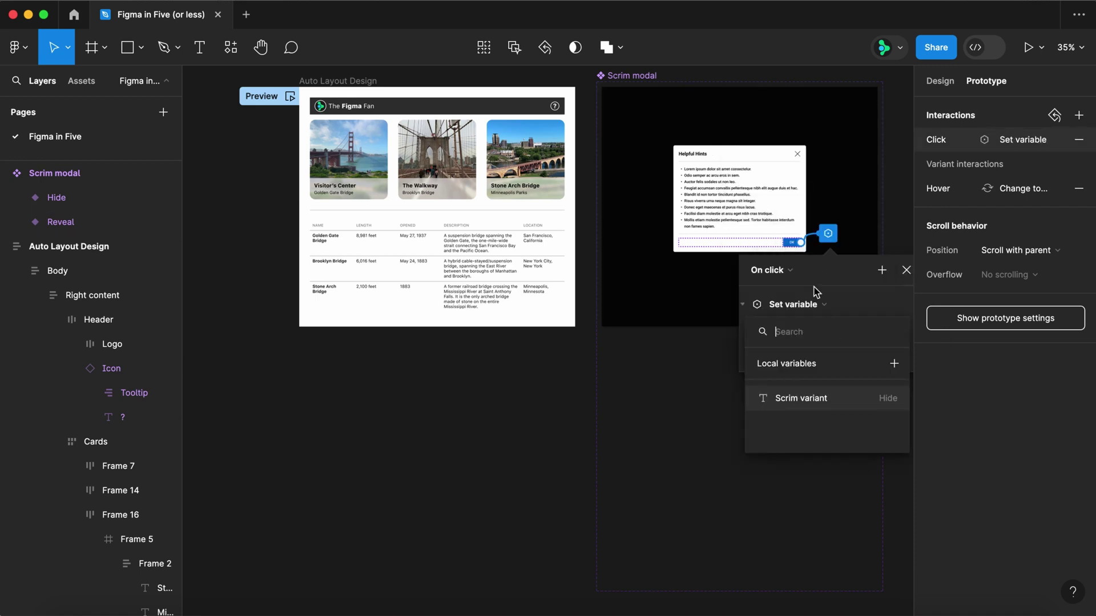
{"action": "left_click", "coordinate": [820, 398]}
{"action": "type", "text": "\"Hide\""}
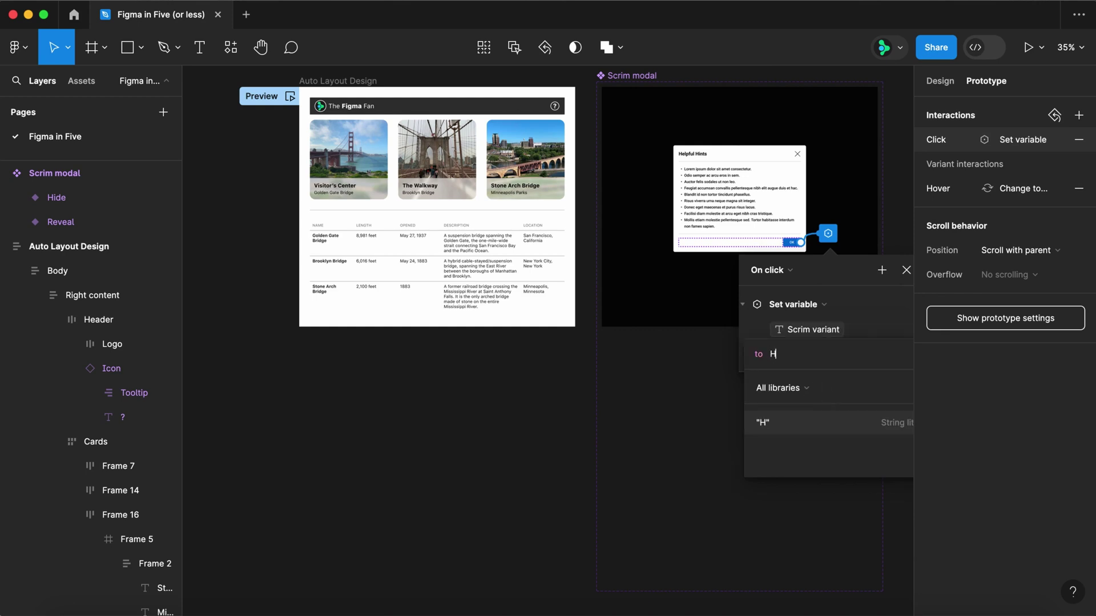
{"action": "left_click", "coordinate": [906, 270]}
Make the modal's close icon click set Scrim variant to "Hide".
{"action": "left_click", "coordinate": [797, 154]}
{"action": "left_click", "coordinate": [828, 144]}
{"action": "left_click", "coordinate": [793, 218]}
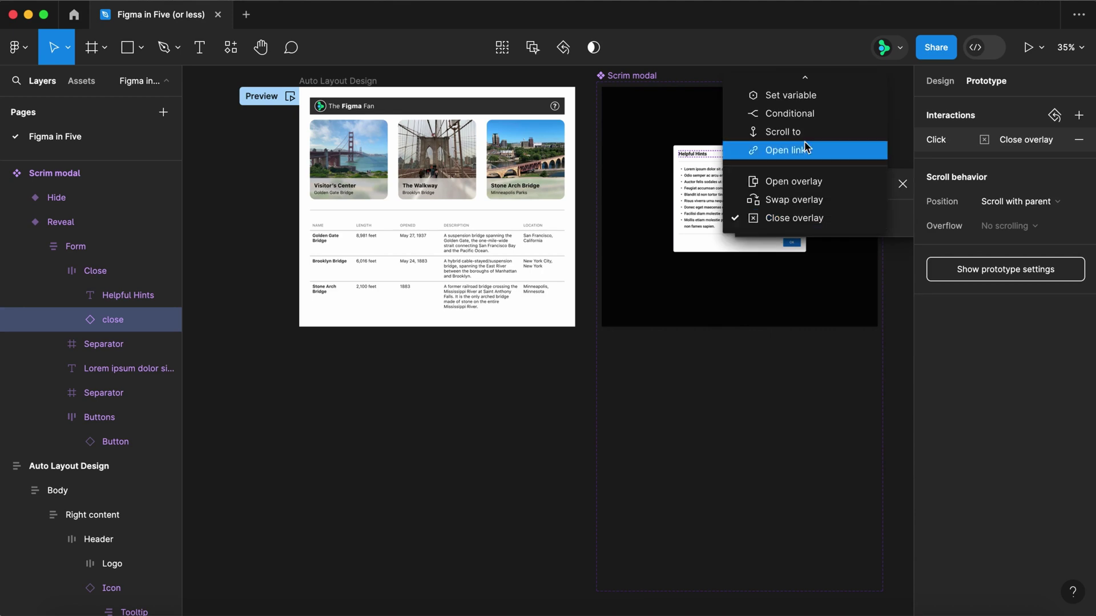
{"action": "left_click", "coordinate": [793, 96]}
{"action": "left_click", "coordinate": [790, 311]}
{"action": "type", "text": "\"Hide\""}
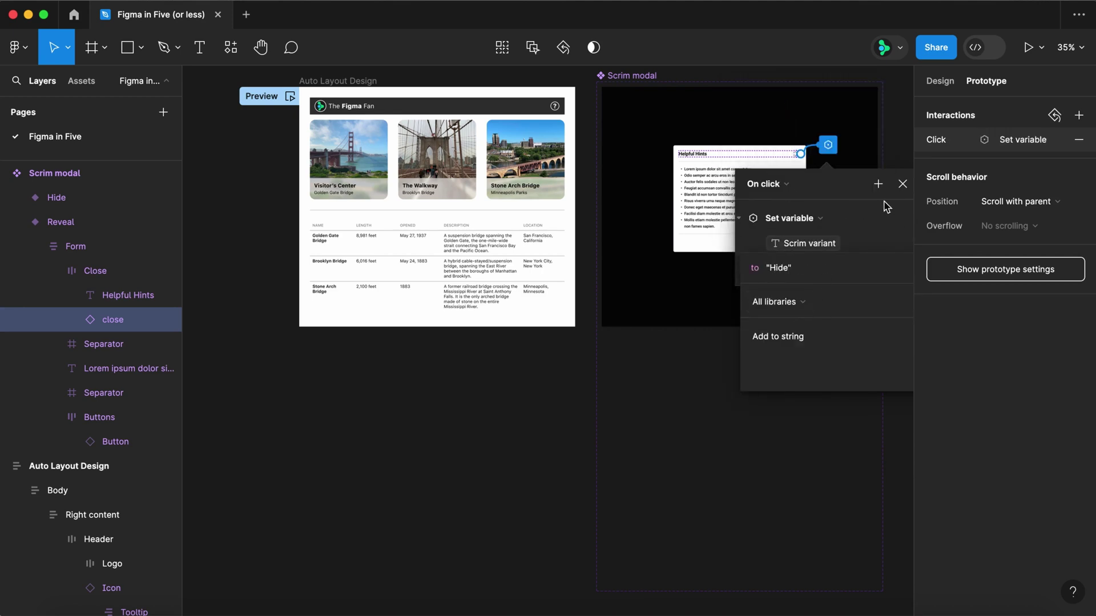
{"action": "left_click", "coordinate": [903, 184]}
{"action": "key", "text": "shift+e"}
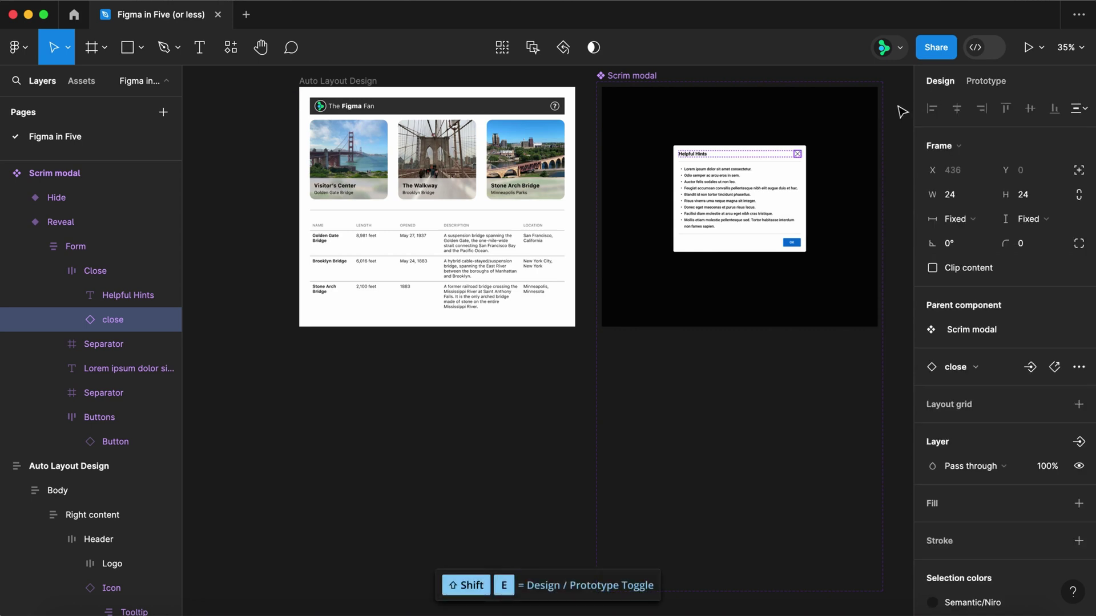
Place an absolutely positioned Scrim modal instance in Auto Layout Design, constrained Left and right, Top and bottom.
{"action": "left_click_drag", "start_coordinate": [764, 117], "coordinate": [482, 105]}
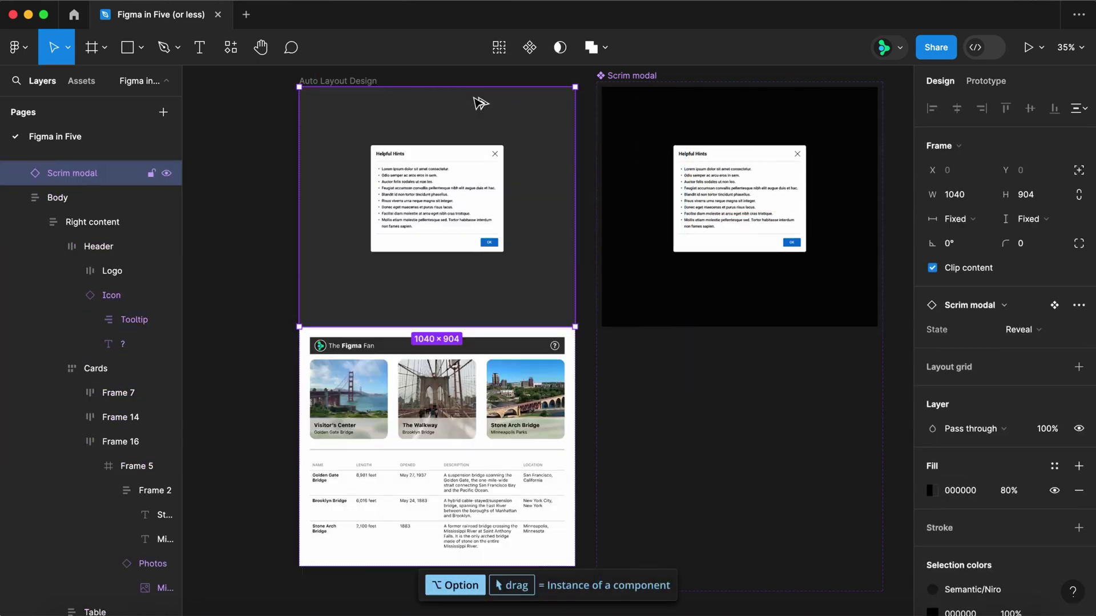
{"action": "left_click", "coordinate": [1079, 171]}
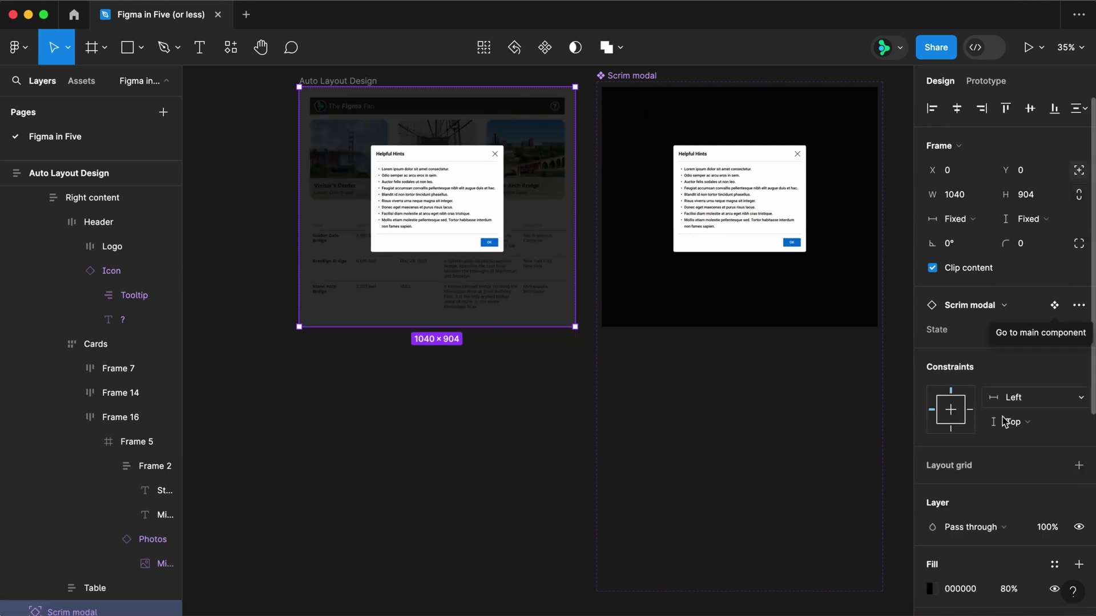
{"action": "left_click", "coordinate": [971, 410], "text": "shift"}
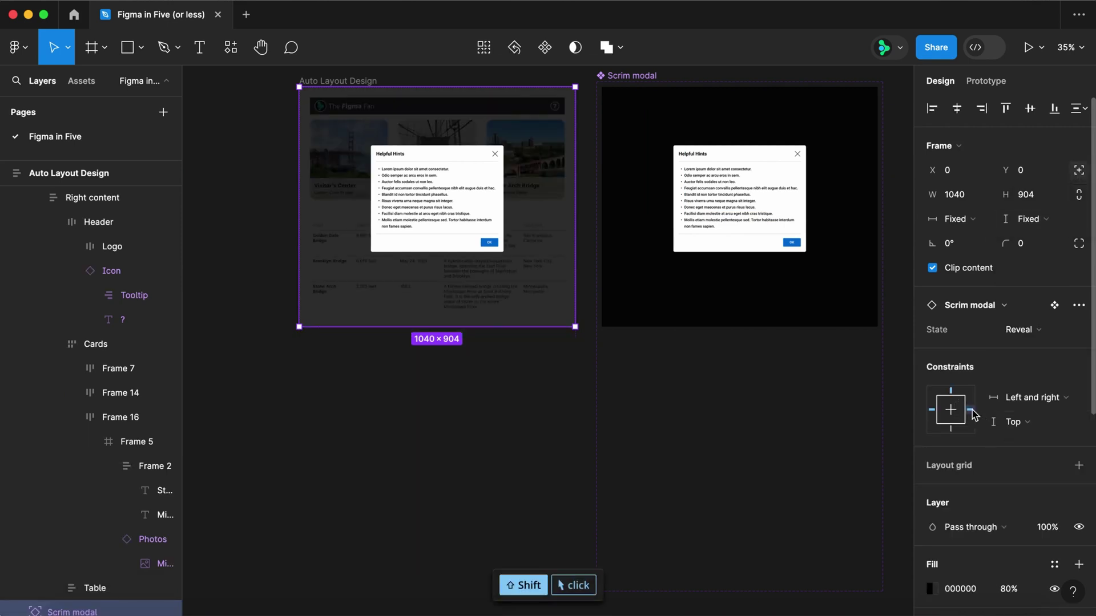
{"action": "left_click", "coordinate": [950, 429], "text": "shift"}
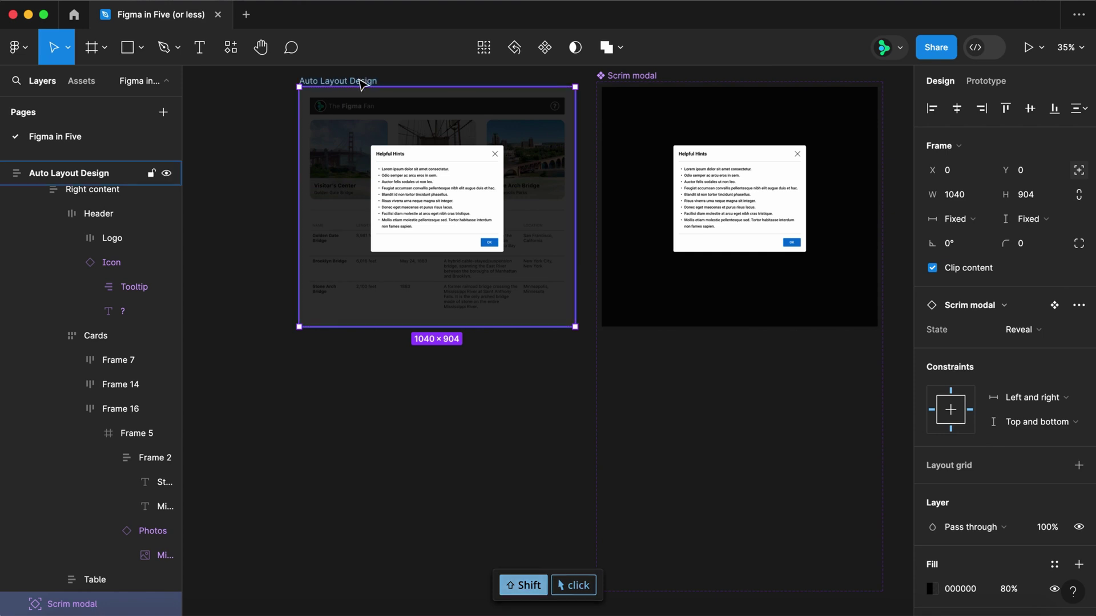
{"action": "left_click", "coordinate": [360, 81]}
{"action": "left_click_drag", "start_coordinate": [298, 327], "coordinate": [341, 325]}
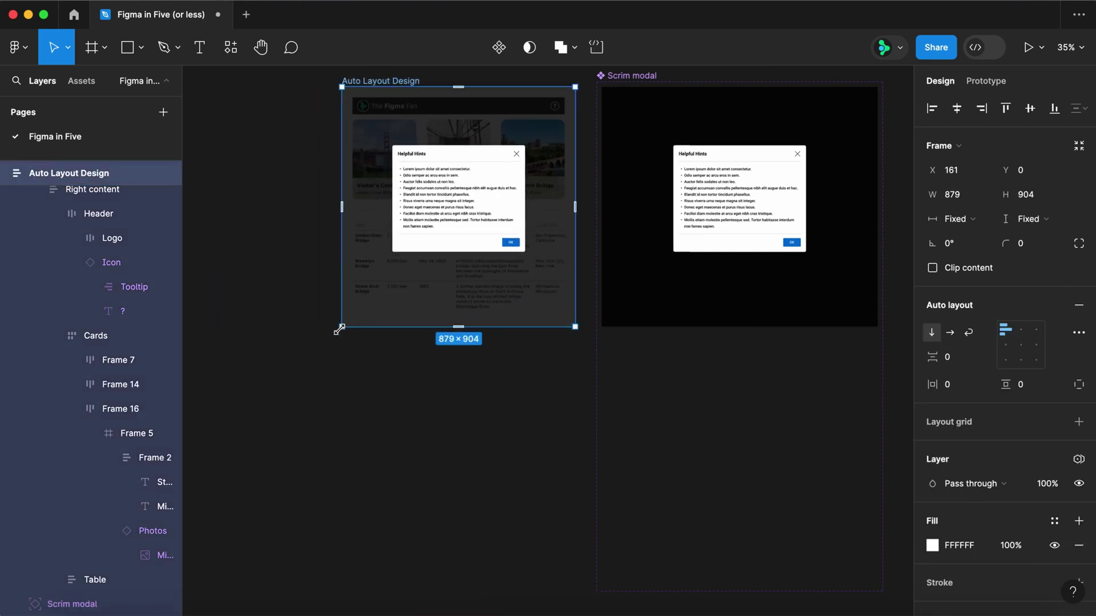
{"action": "key", "text": "ctrl+z"}
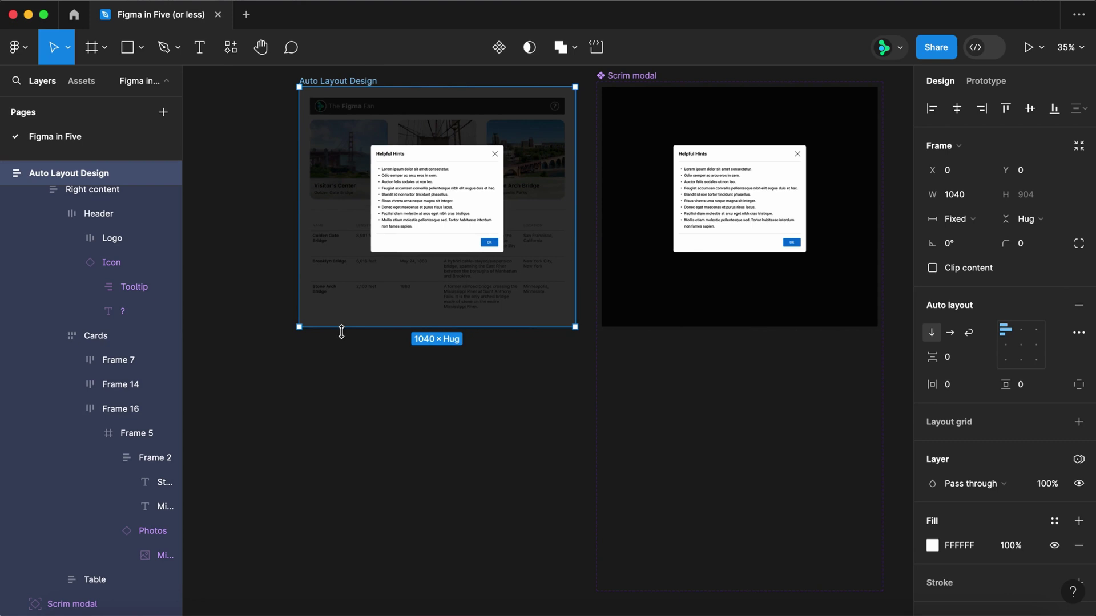
Bind the scrim instance's State to the Scrim variant variable and launch the prototype preview.
{"action": "left_click", "coordinate": [542, 284]}
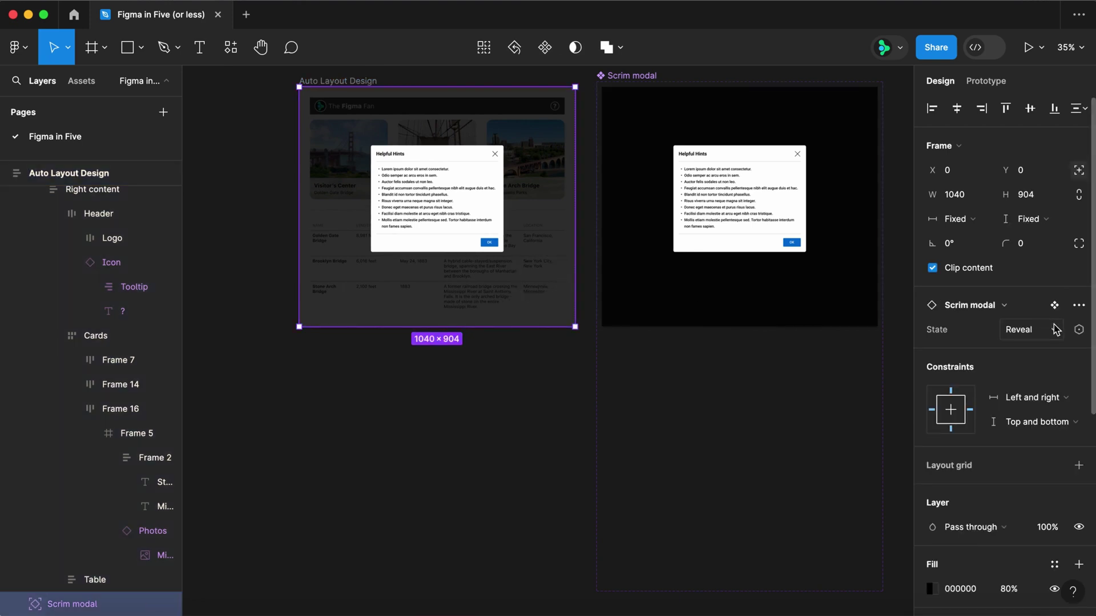
{"action": "left_click", "coordinate": [1079, 330]}
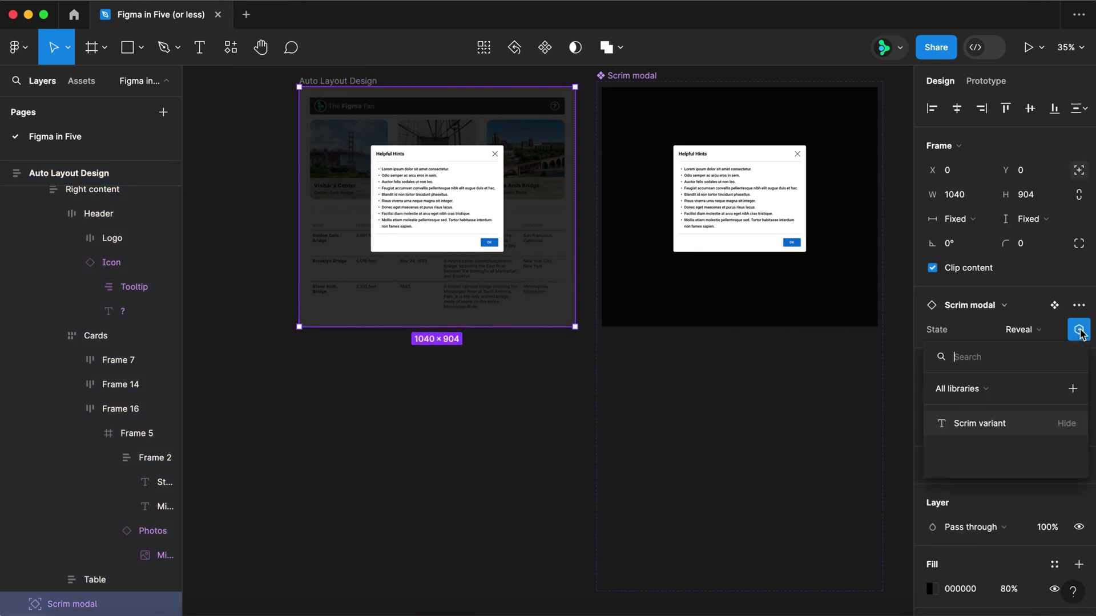
{"action": "left_click", "coordinate": [1028, 429]}
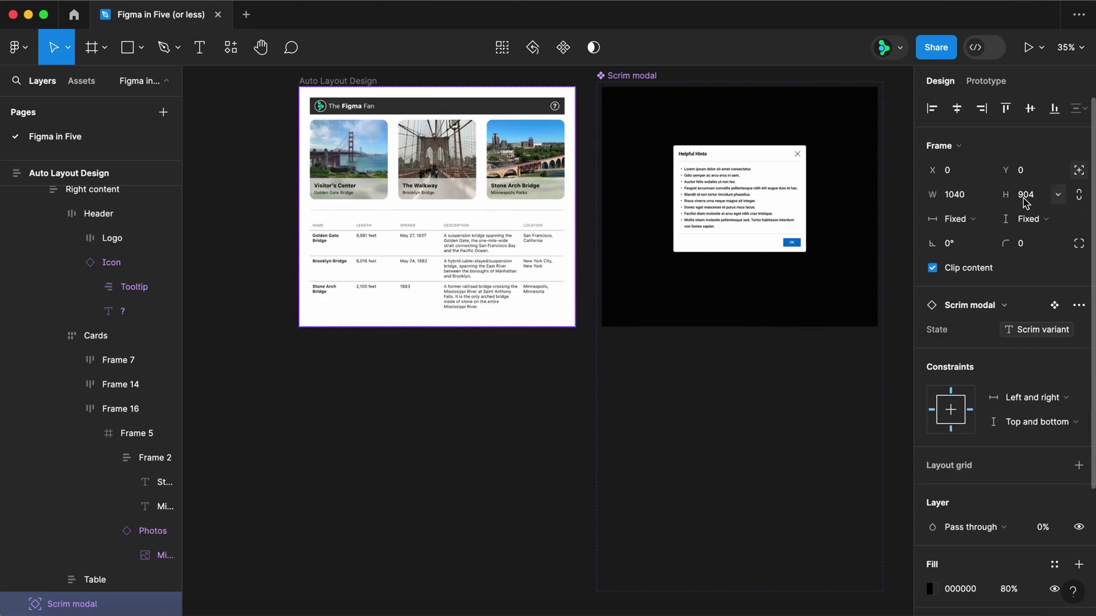
{"action": "left_click", "coordinate": [986, 80]}
{"action": "left_click", "coordinate": [290, 97]}
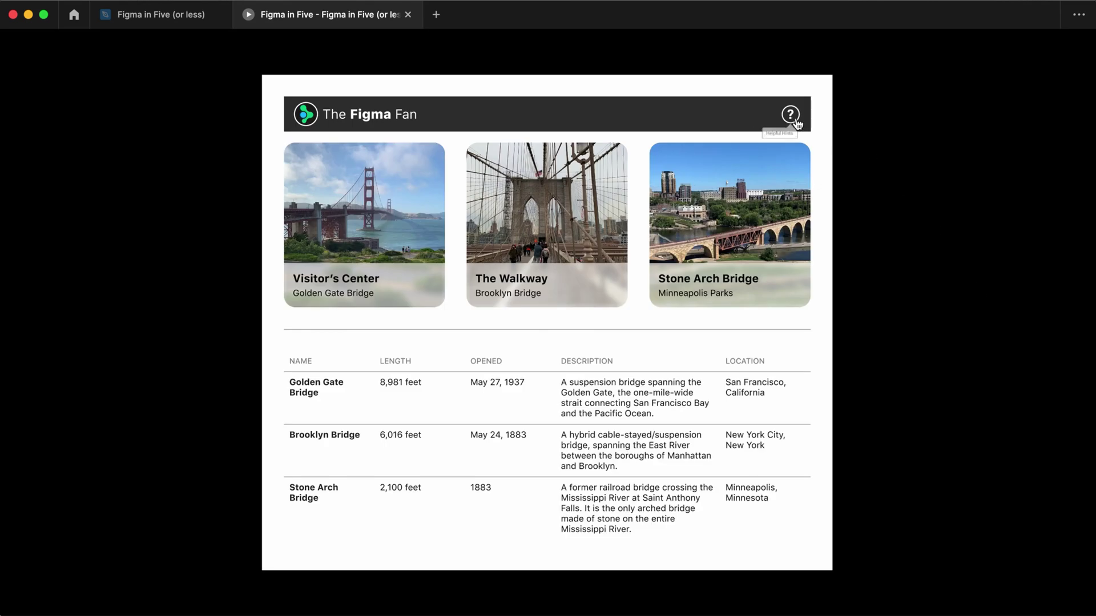
Test Helpful Hints in the preview via close and OK, then widen Auto Layout Design leftward.
{"action": "left_click", "coordinate": [793, 120]}
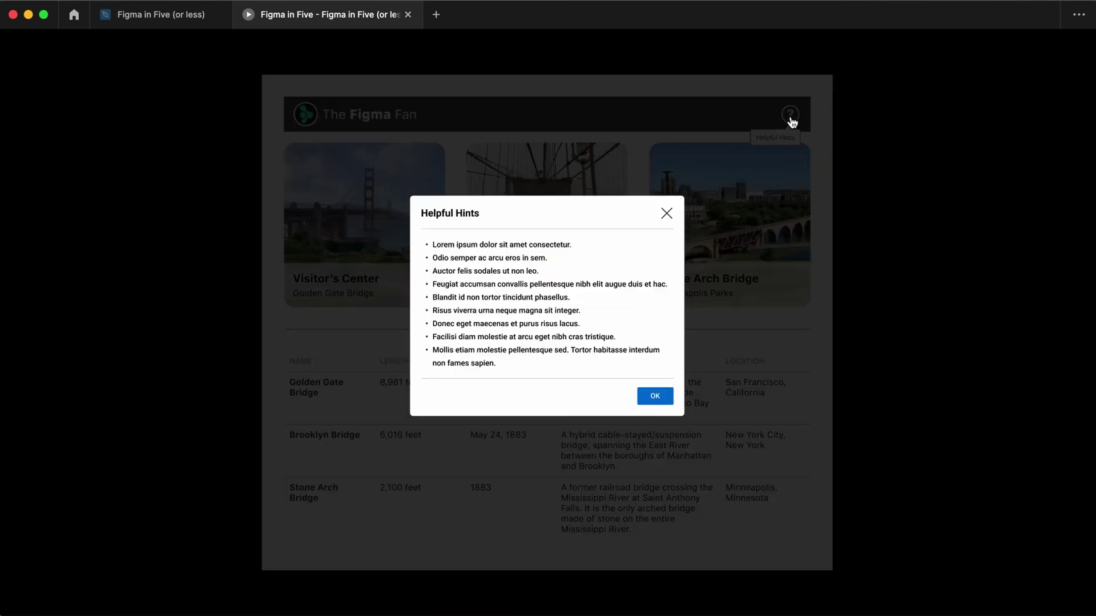
{"action": "left_click", "coordinate": [666, 214]}
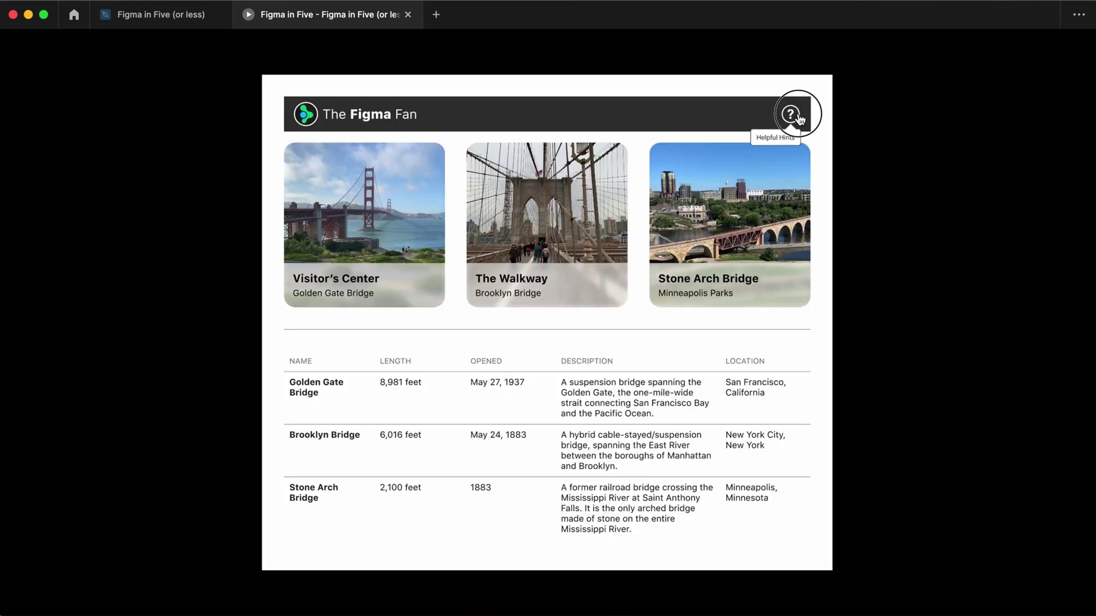
{"action": "left_click", "coordinate": [798, 118]}
{"action": "left_click", "coordinate": [654, 397]}
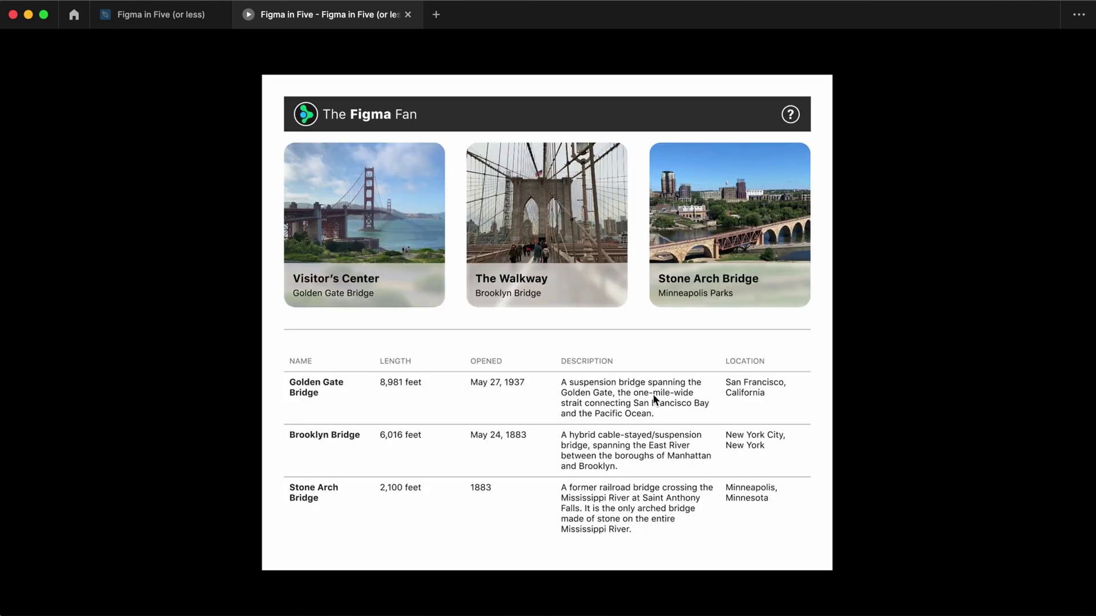
{"action": "key", "text": "super+w"}
{"action": "left_click_drag", "start_coordinate": [297, 142], "coordinate": [203, 145]}
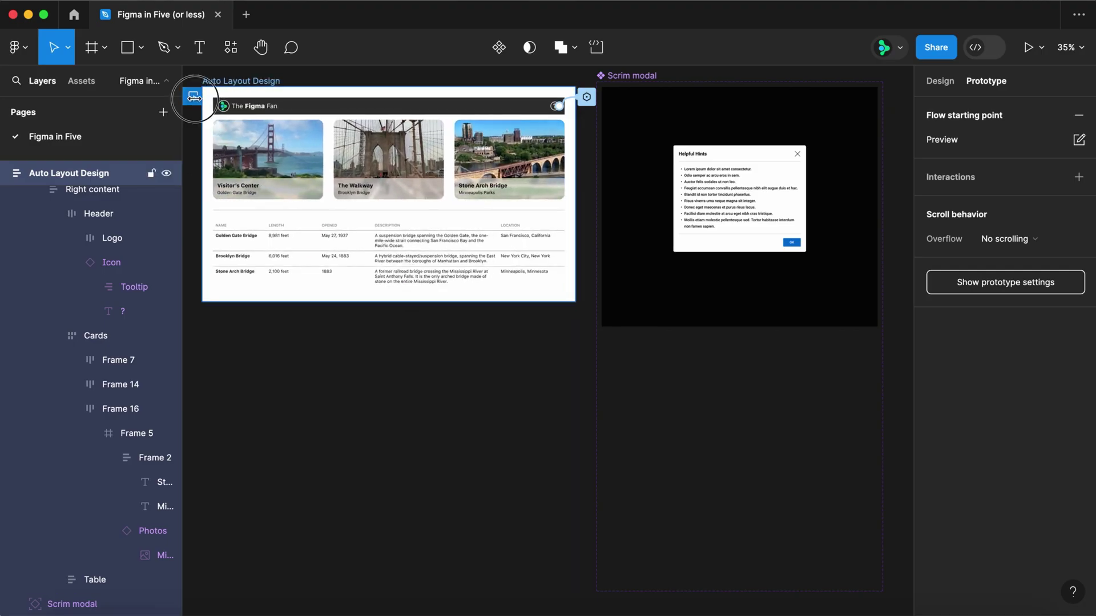
Relaunch the preview, open Helpful Hints, close it with X, and reopen it.
{"action": "key", "text": "super+alt+Return"}
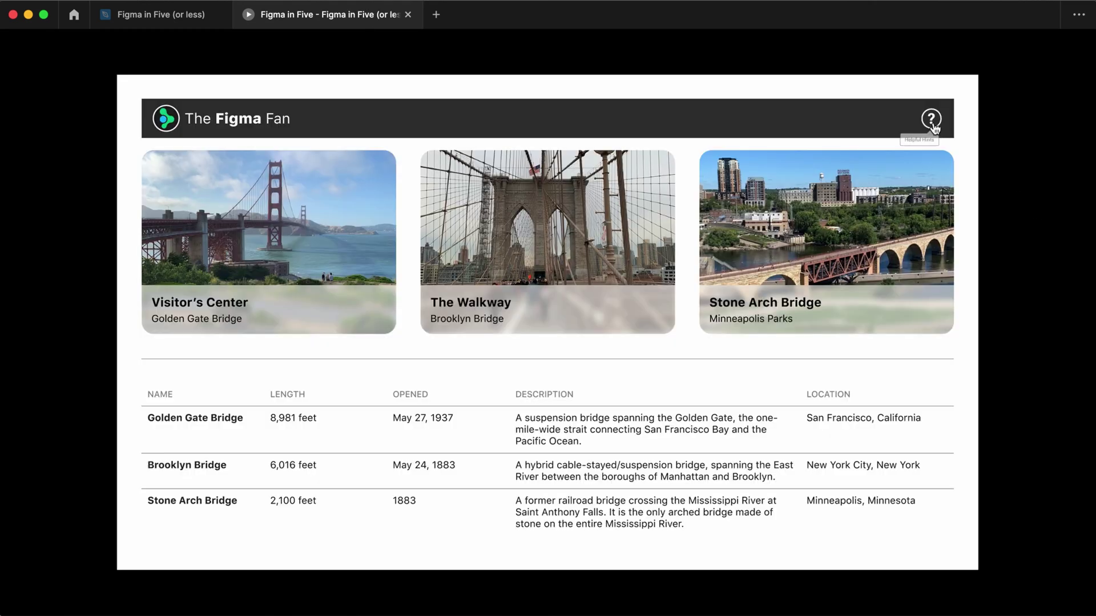
{"action": "left_click", "coordinate": [932, 122]}
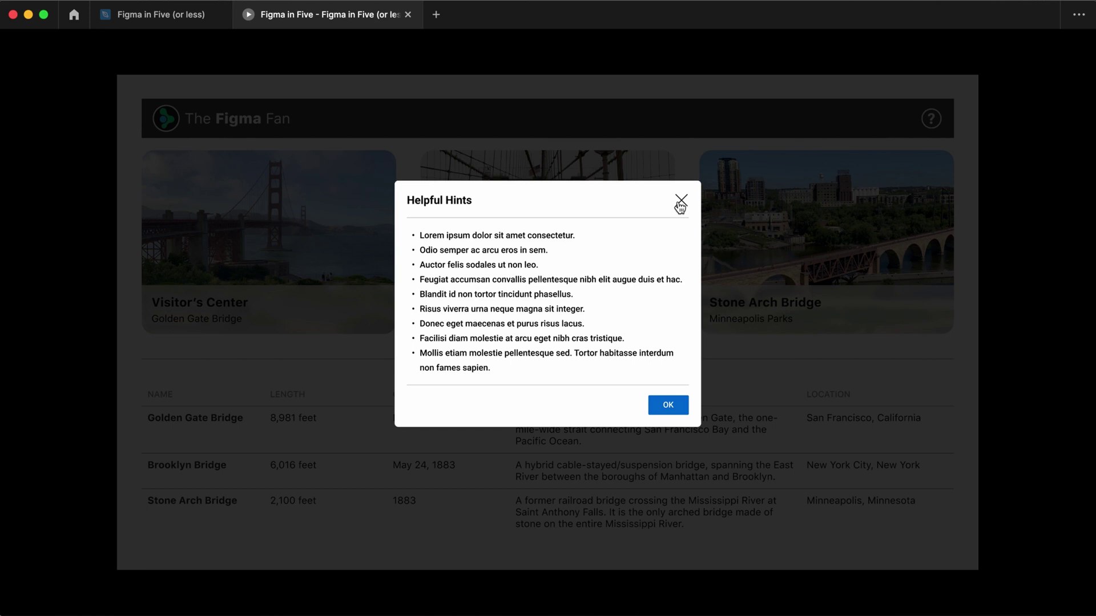
{"action": "left_click", "coordinate": [680, 203]}
{"action": "left_click", "coordinate": [930, 119]}
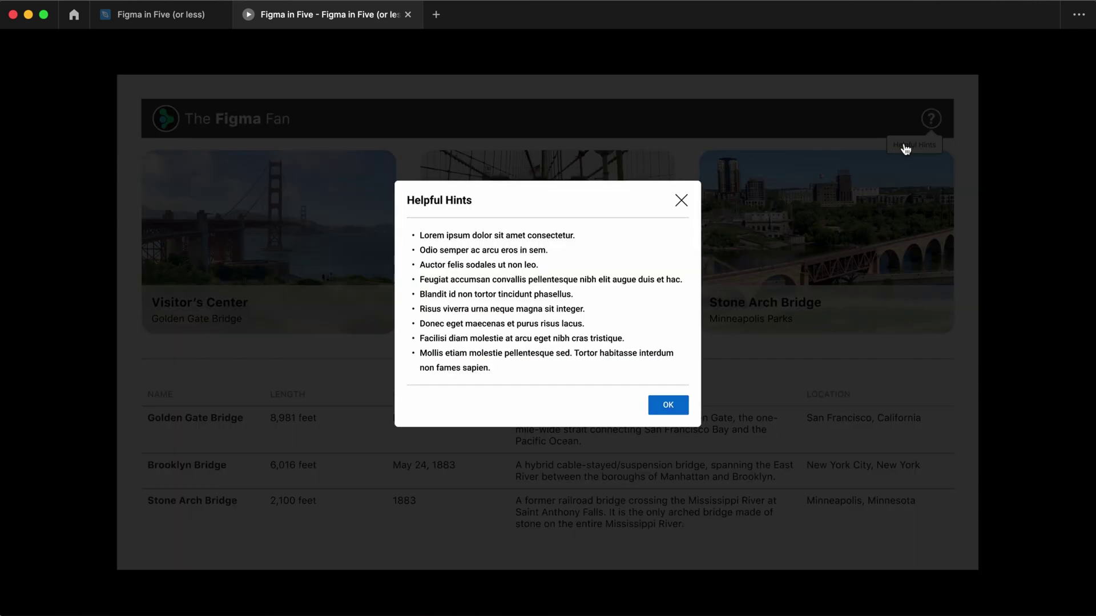